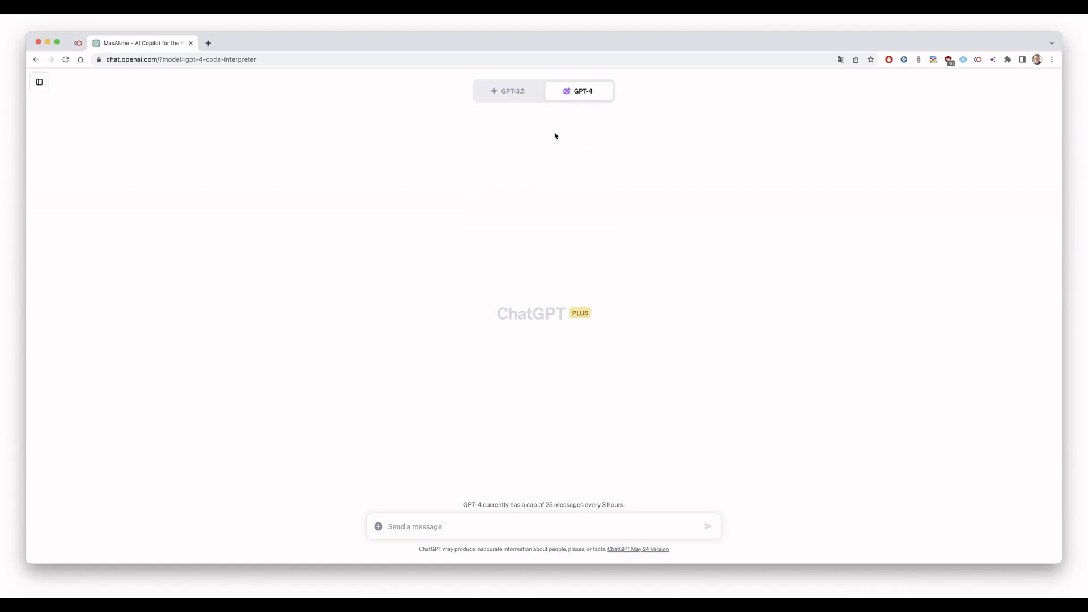
# Step: Choose GPT-4 with Code Interpreter and attach the file Prueba.xls to the message
pyautogui.moveTo(591, 78)
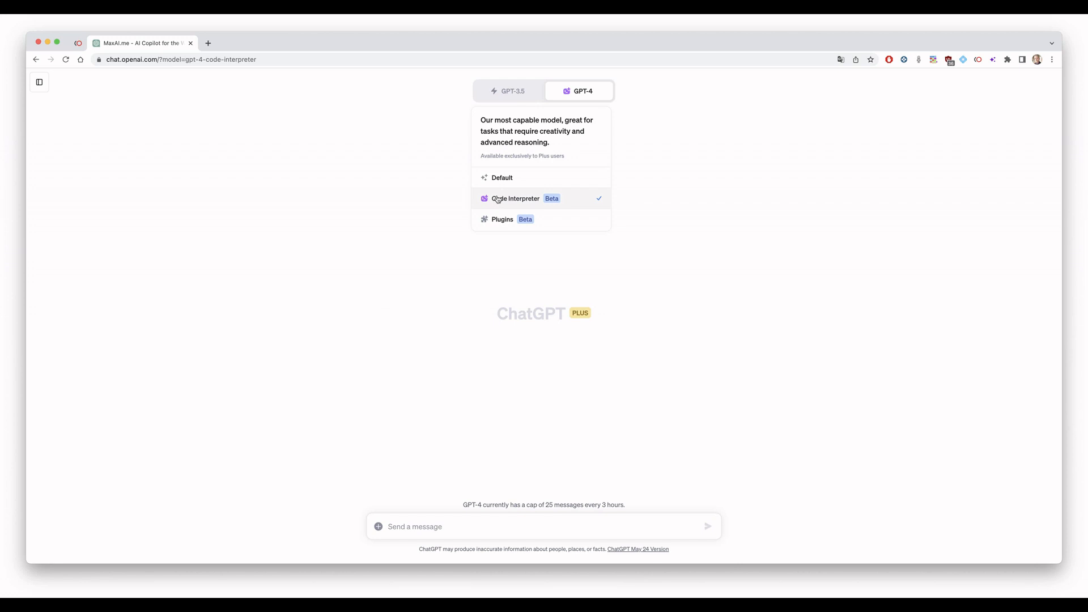
pyautogui.click(497, 199)
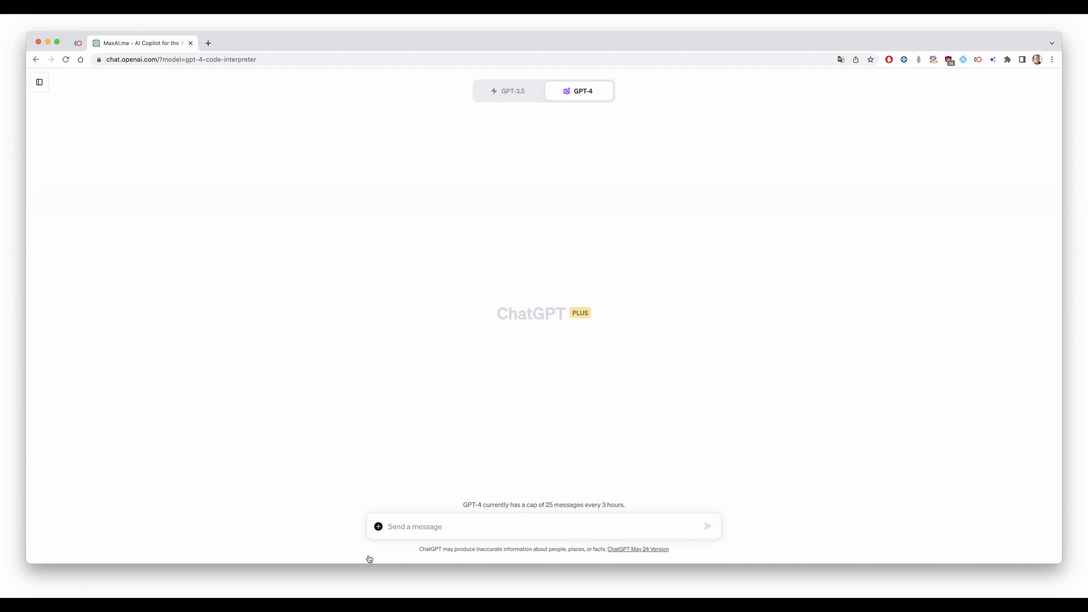
pyautogui.click(378, 526)
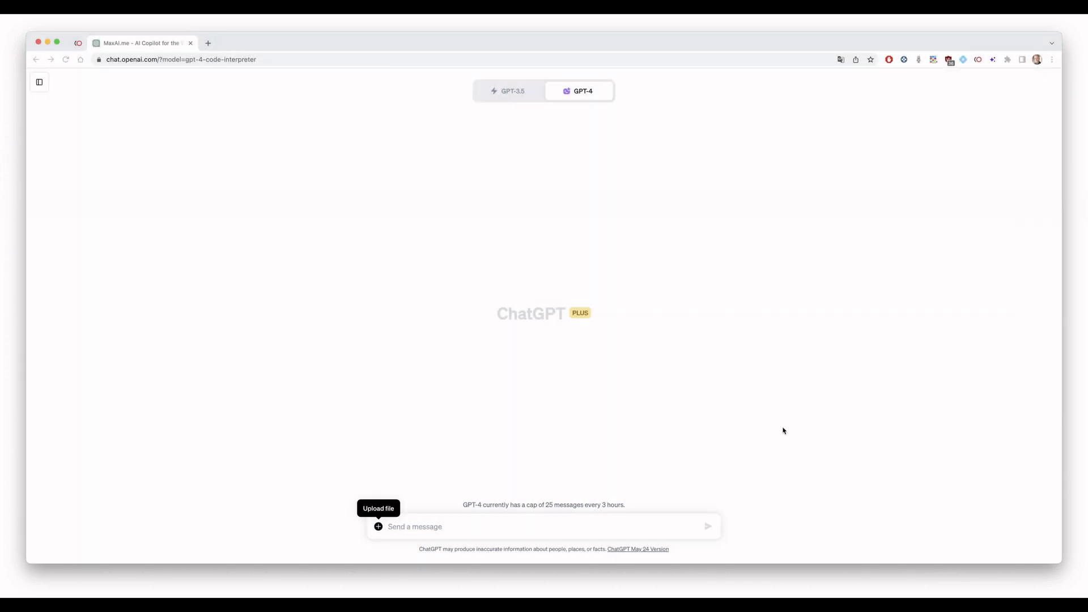
pyautogui.press('Return')
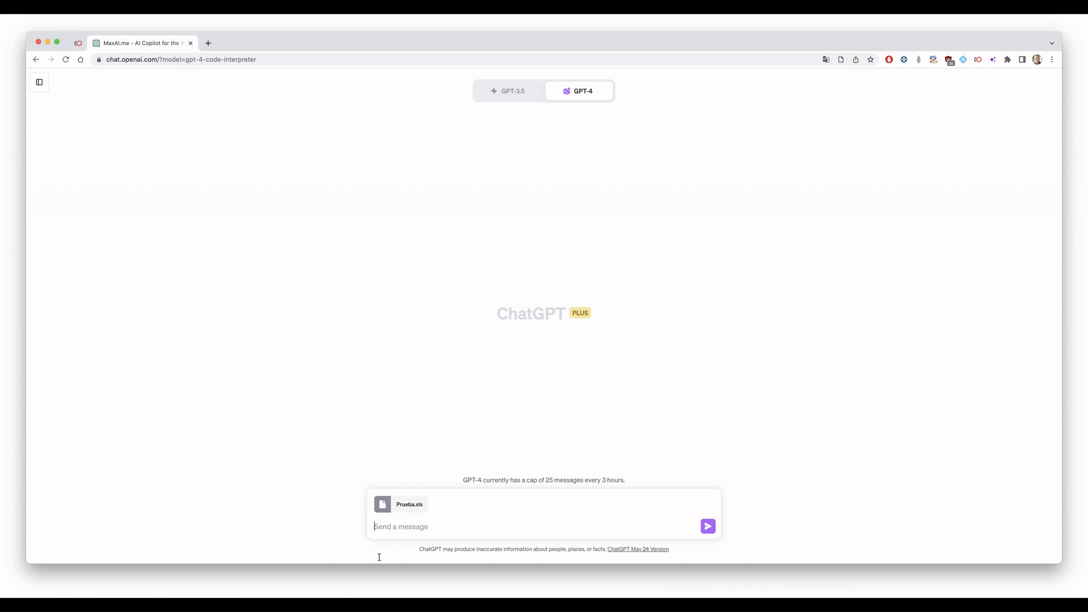
# Step: Send the prompt "Describe el contenido del archivo" and read through the description of the file
pyautogui.write('Describe el contenido del archivo')
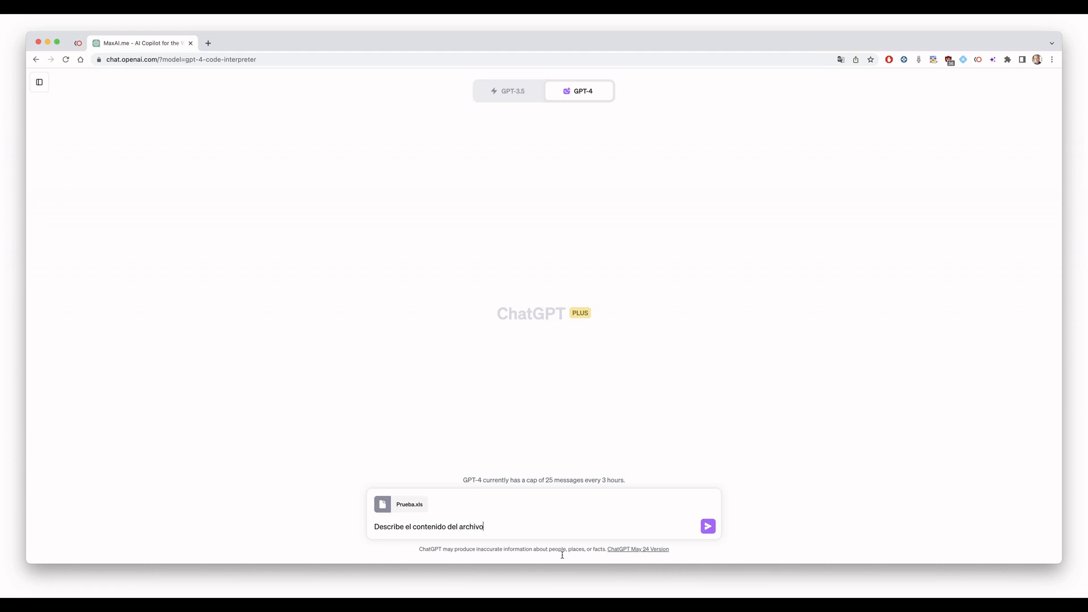
pyautogui.press('Return')
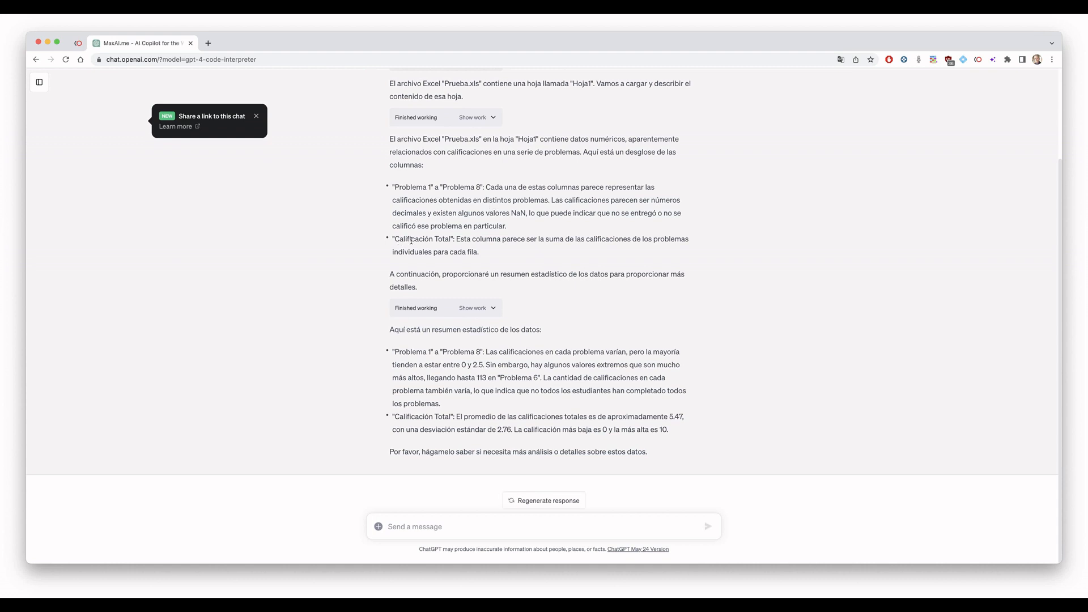
pyautogui.scroll(5, 422, 240)
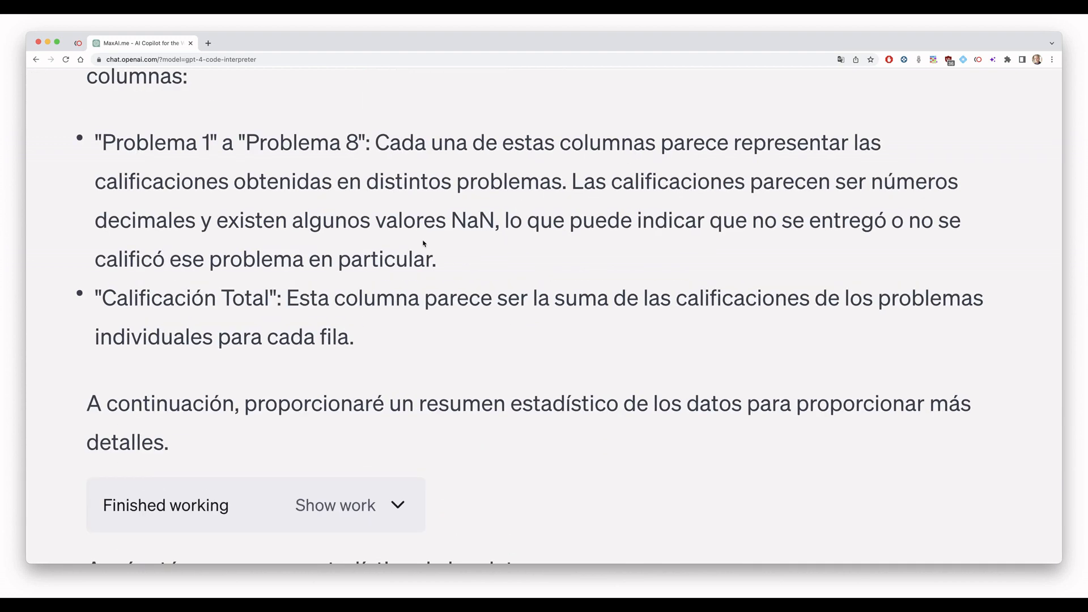
pyautogui.scroll(-5, 423, 243)
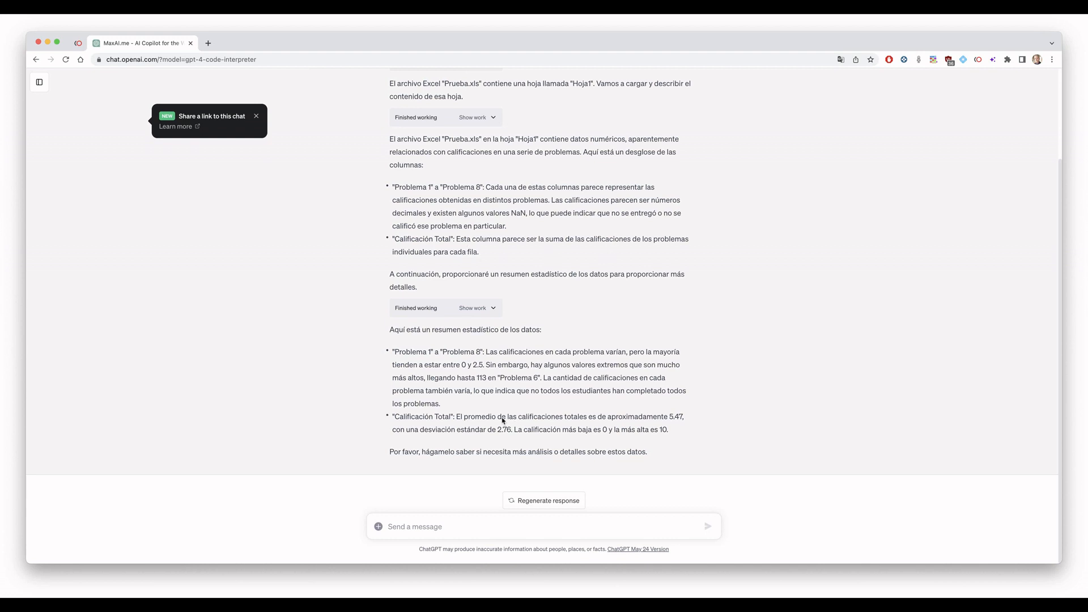
pyautogui.scroll(1, 503, 419)
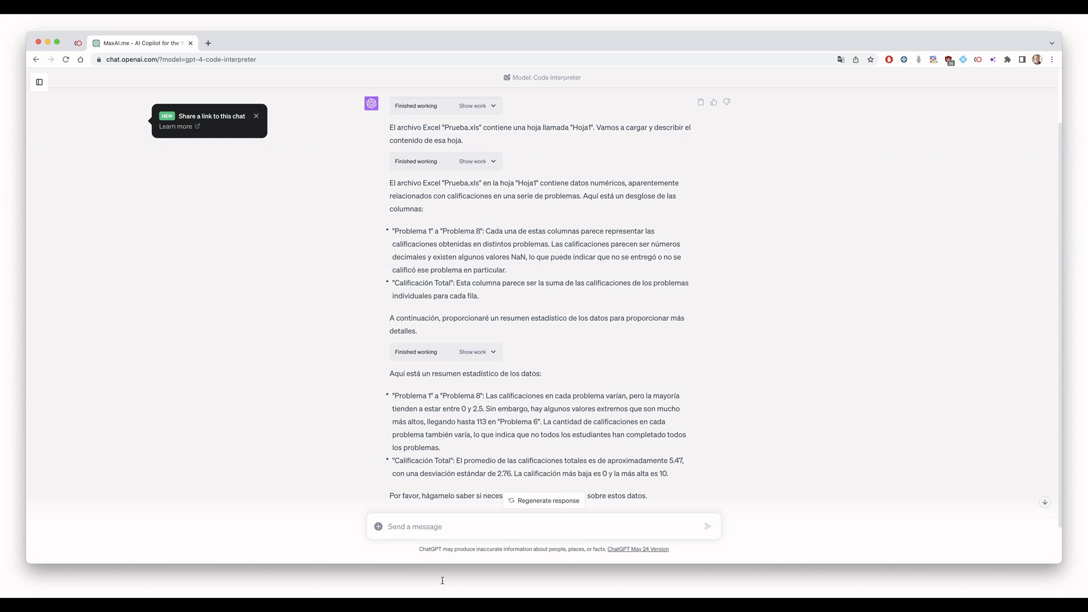
# Step: Ask in Spanish for a vertical boxplot of the first 8 columns made with seaborn, with y-axis limits of -0,5 and 3, and inspect it
pyautogui.write('crea u')
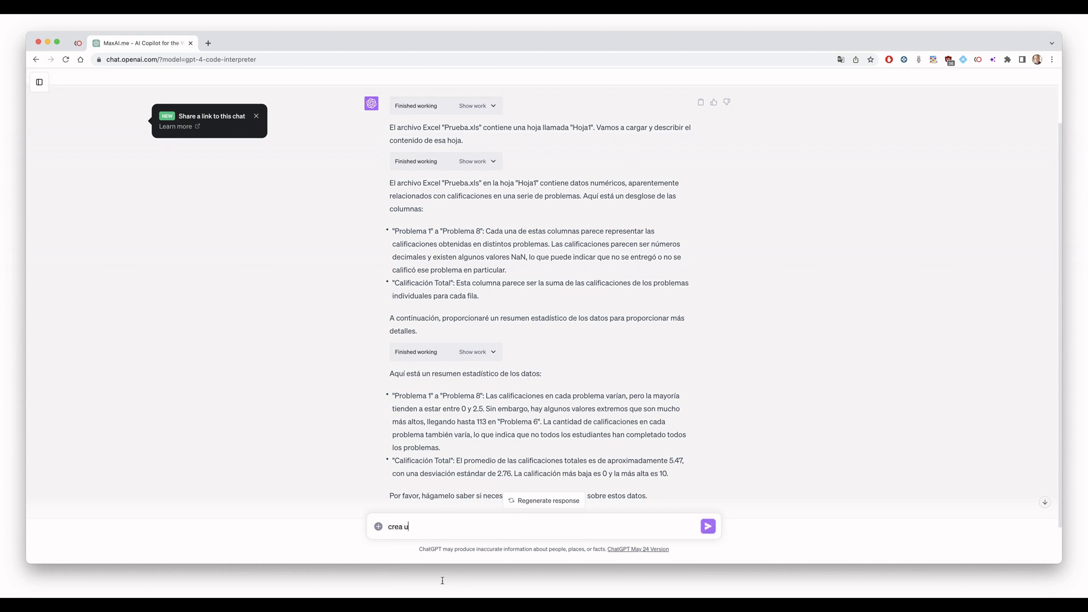
pyautogui.write('n gráfico de boxplot con las 8 primera')
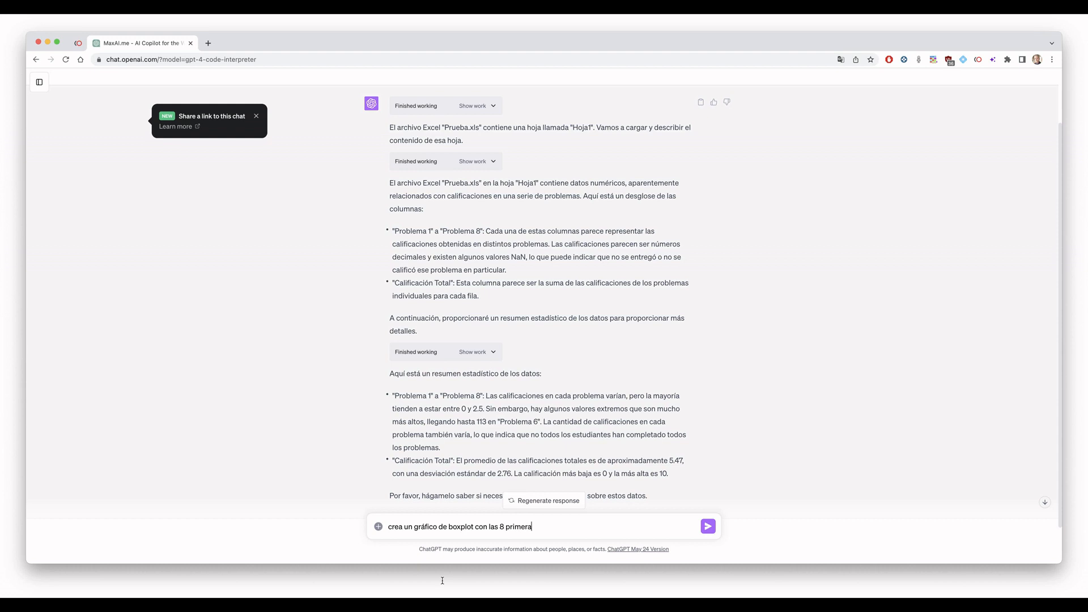
pyautogui.write('s columnas, la orientación sea vertical,')
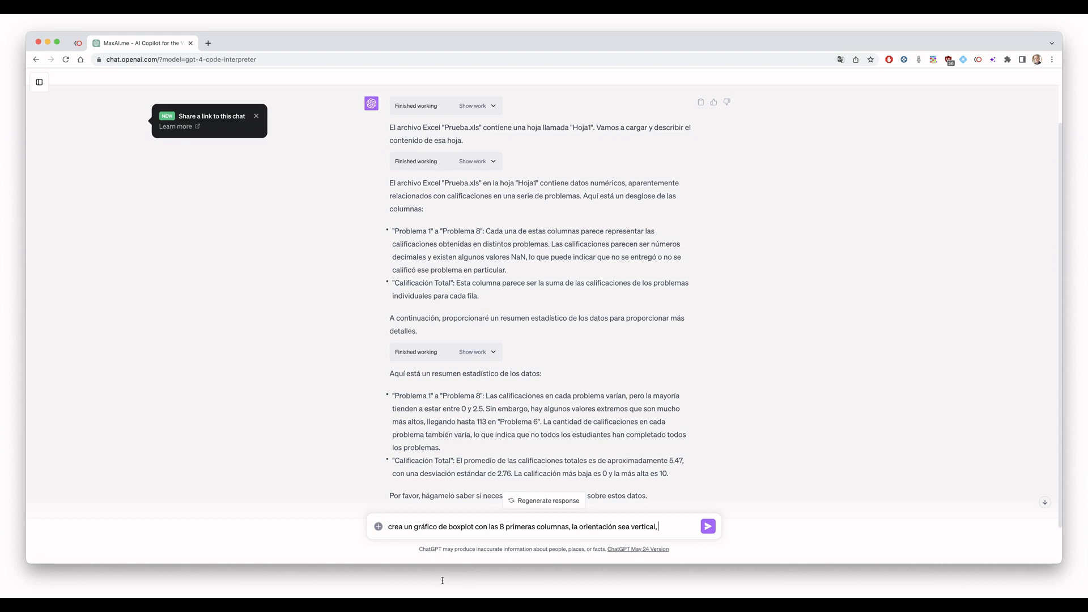
pyautogui.write('el valor minimo')
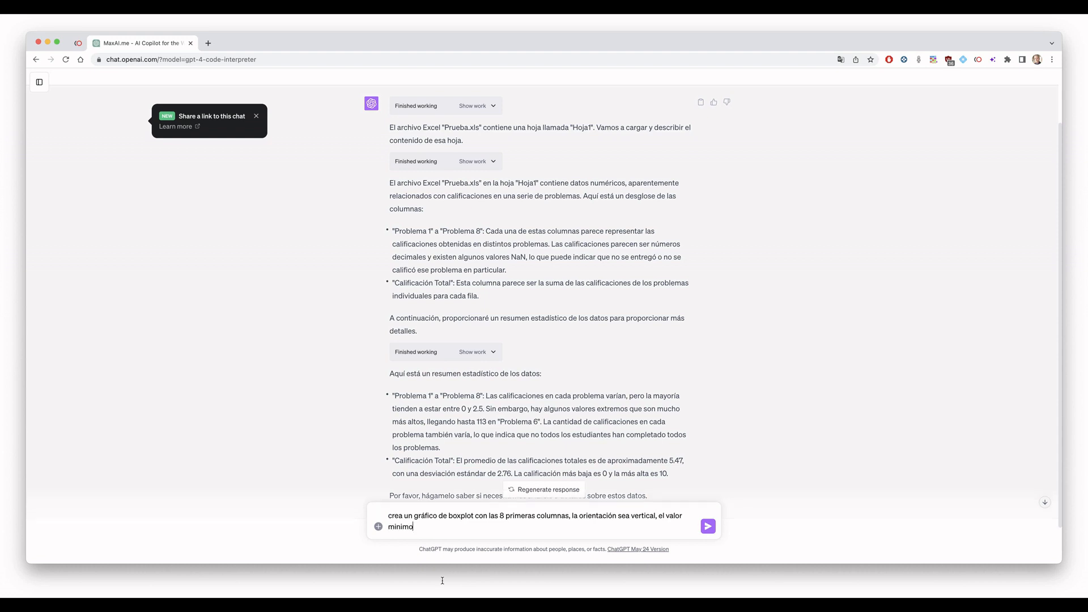
pyautogui.write(' de la y sea -0,5 y el máximo de 3')
pyautogui.write(',')
pyautogui.write('utili')
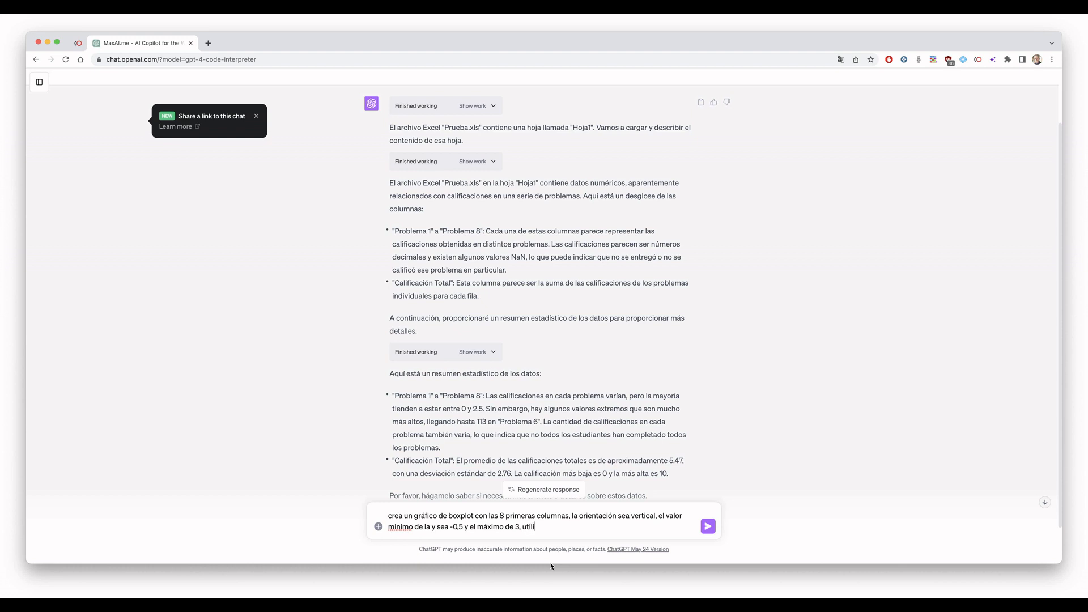
pyautogui.write('xa la biblioteca seaborn')
pyautogui.click(538, 556)
pyautogui.press('BackSpace')
pyautogui.write('z')
pyautogui.press('Return')
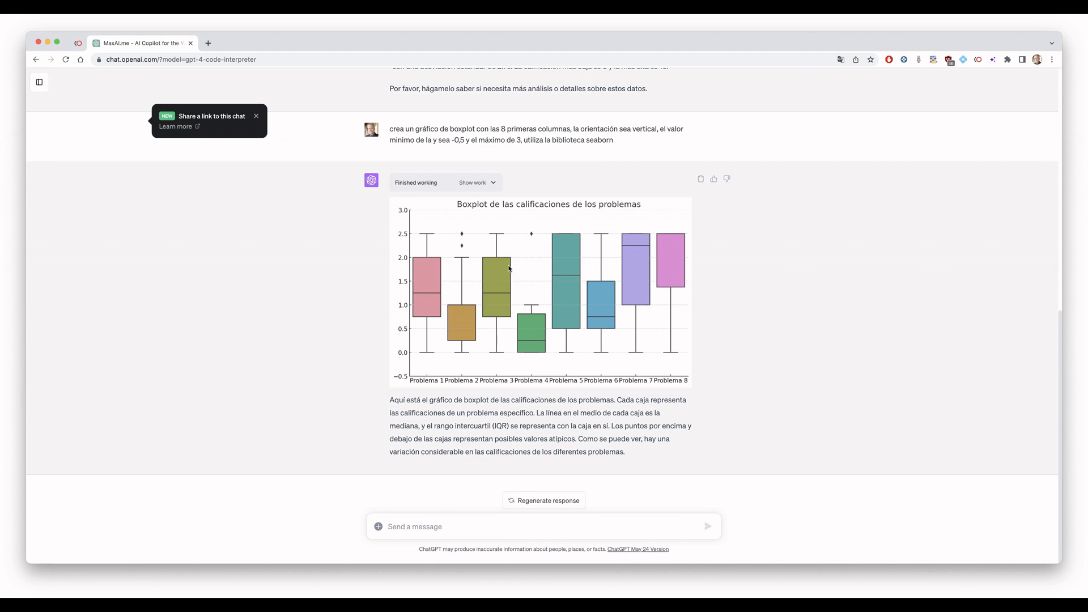
pyautogui.click(529, 313)
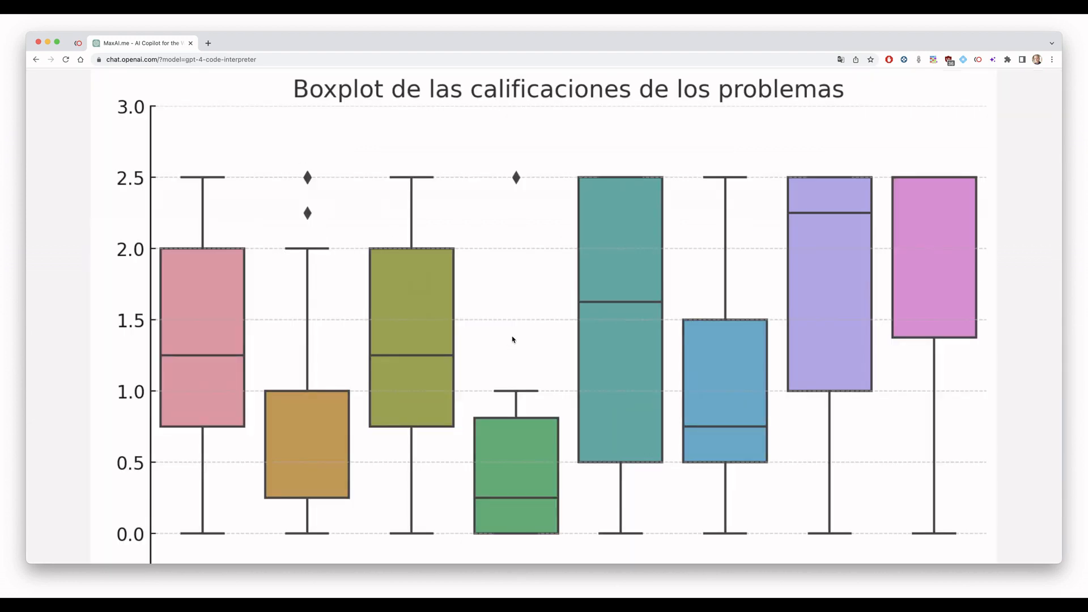
pyautogui.click(512, 341)
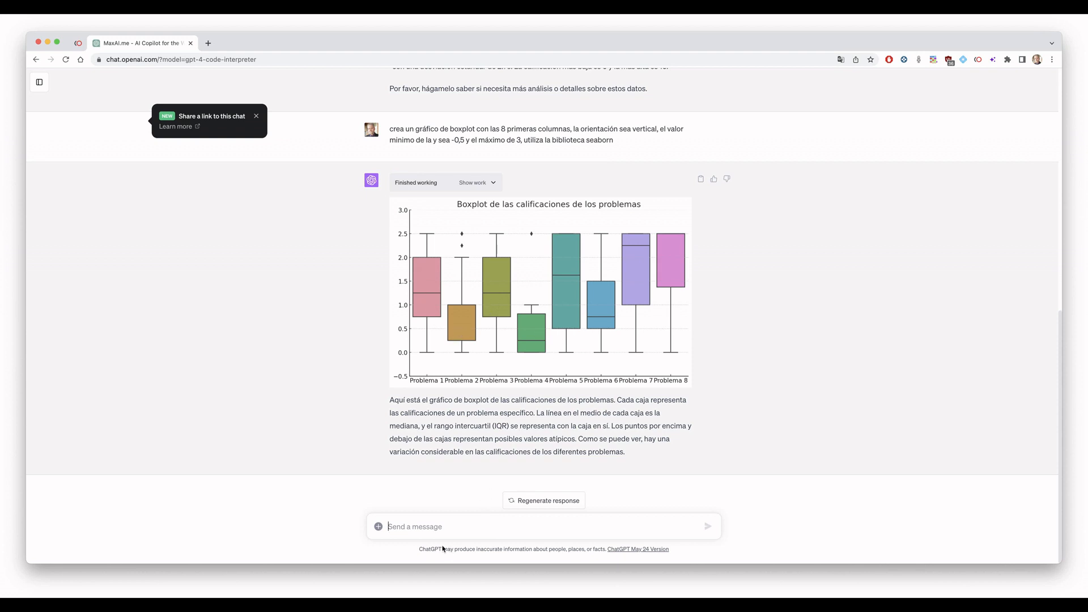
# Step: Send the prompt "crea un gráfico de curva de densidad con los valores de calificación total" and inspect the chart
pyautogui.write('crea un gráfico de curva')
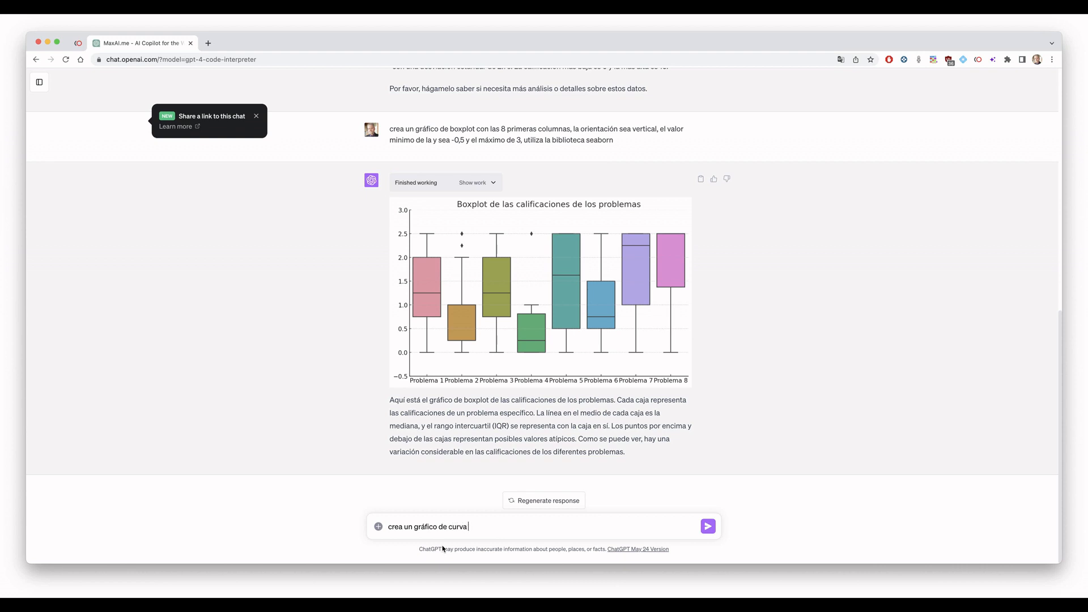
pyautogui.write(' de densidad con los valores de la')
pyautogui.press('BackSpace')
pyautogui.press('BackSpace')
pyautogui.write('calificaci')
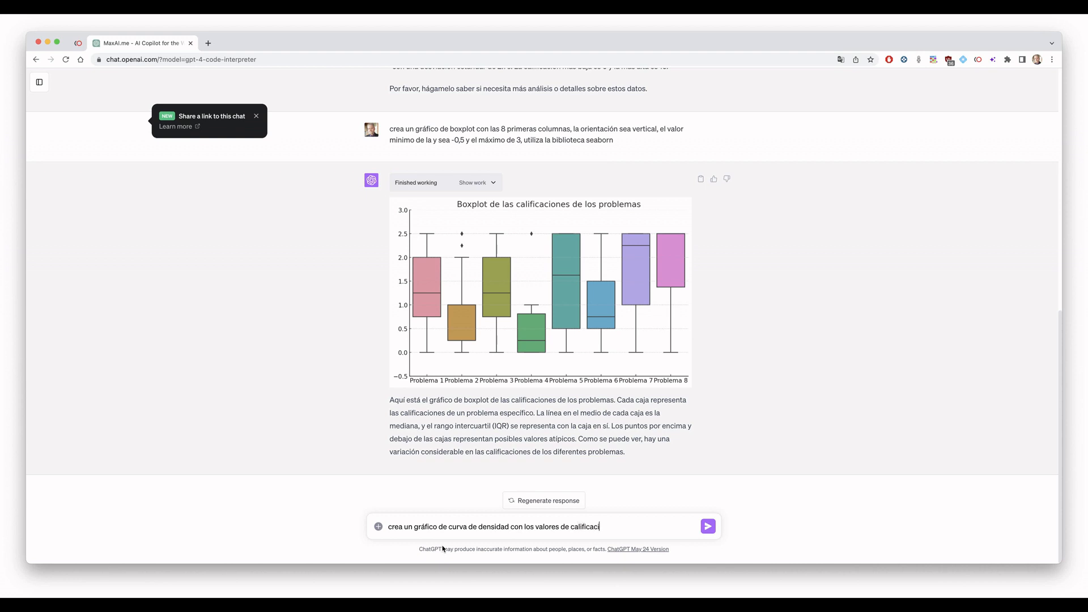
pyautogui.write('ón total')
pyautogui.press('Return')
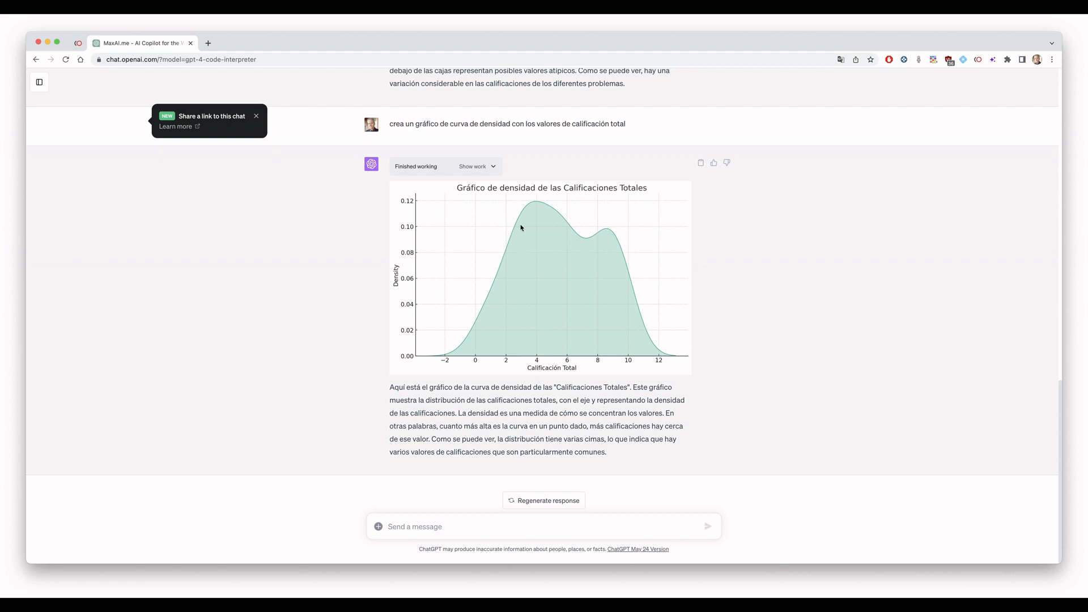
pyautogui.click(538, 208)
pyautogui.click(537, 213)
# Step: Send the prompt "construye la matriz de correlaciones" and look over the correlation table
pyautogui.write('construye la matriz de correlaci')
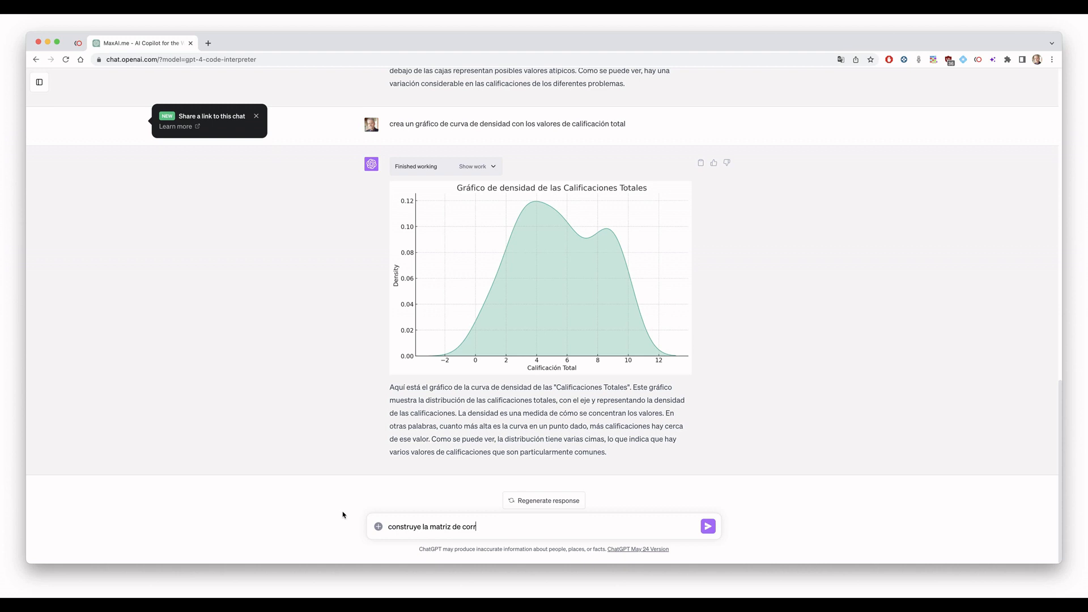
pyautogui.write('ones')
pyautogui.press('Return')
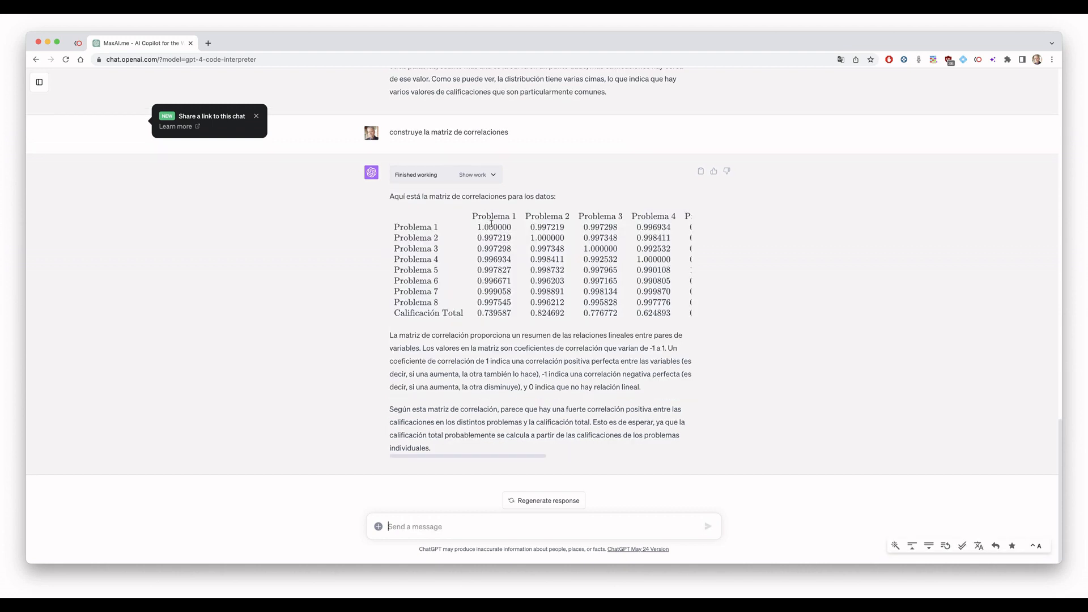
pyautogui.click(434, 480)
pyautogui.moveTo(475, 456); pyautogui.dragTo(427, 486)
# Step: Send the prompt "crea un mapa de calor a partir de la tabla de correlaciones" and look over the heat map
pyautogui.write('crea')
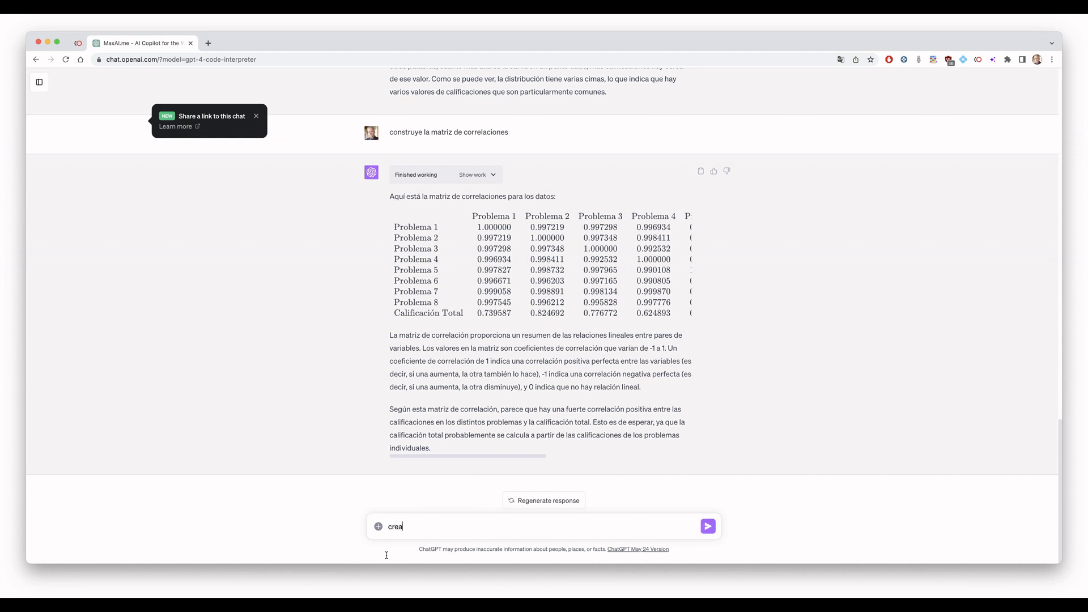
pyautogui.write(' un mapa de calor a partir de la tabla de corr')
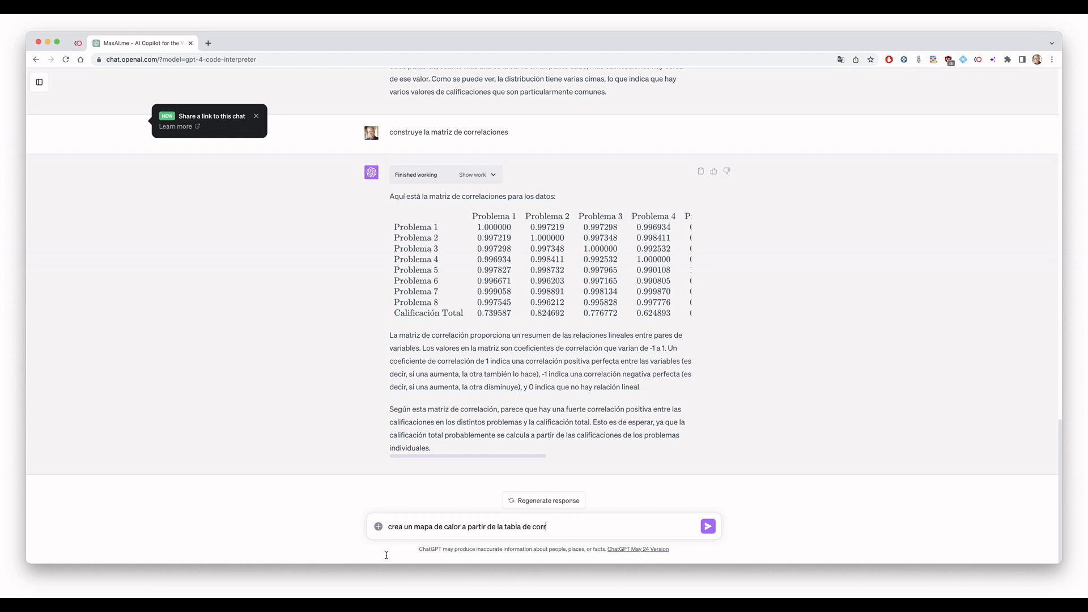
pyautogui.write('elaciones')
pyautogui.press('Return')
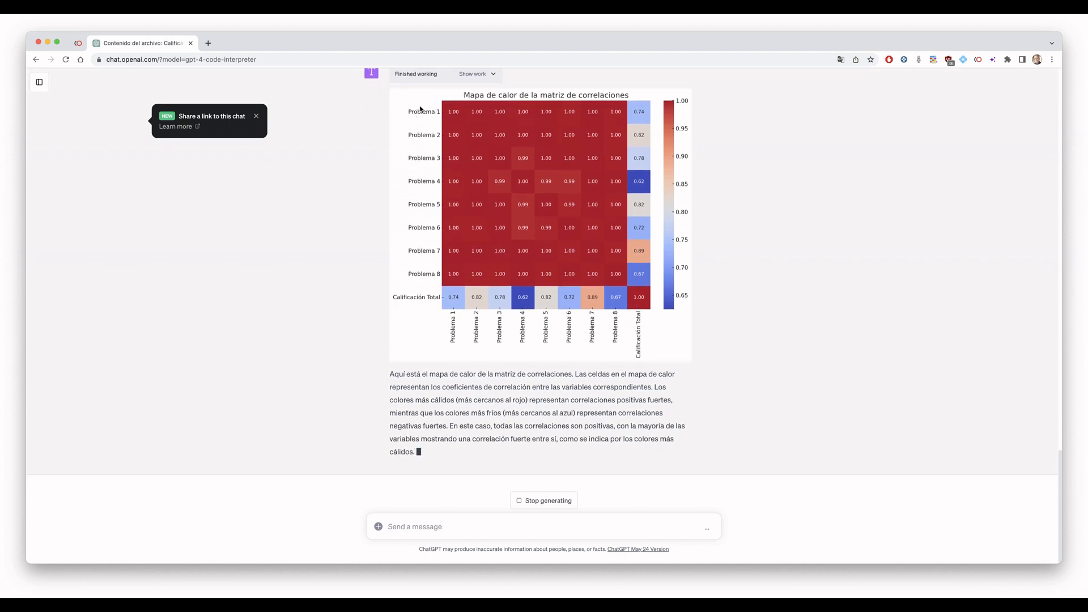
pyautogui.scroll(1, 502, 186)
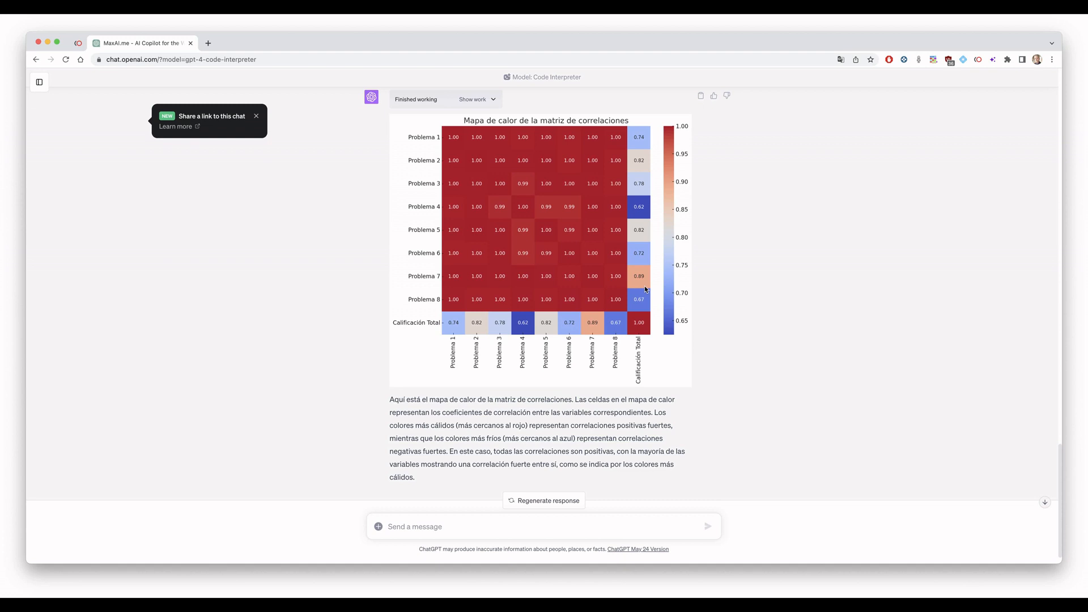
pyautogui.scroll(-1, 644, 289)
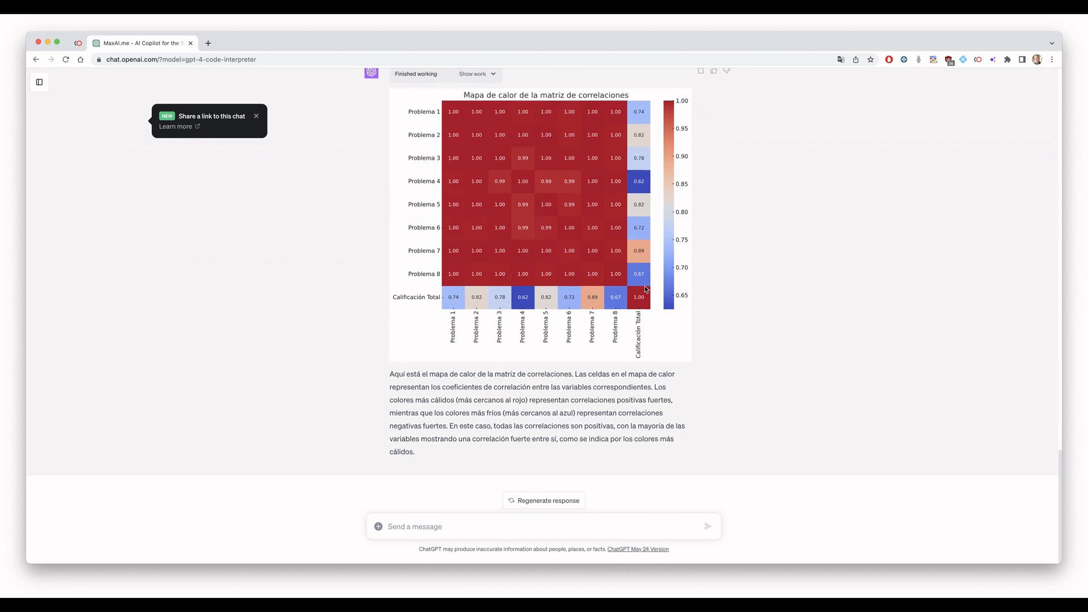
# Step: Send the prompt "crea un gráfico de dispersión con las columnas problema 7 y calificacion total"
pyautogui.click(399, 557)
pyautogui.write('crea un gráfico de dispersió')
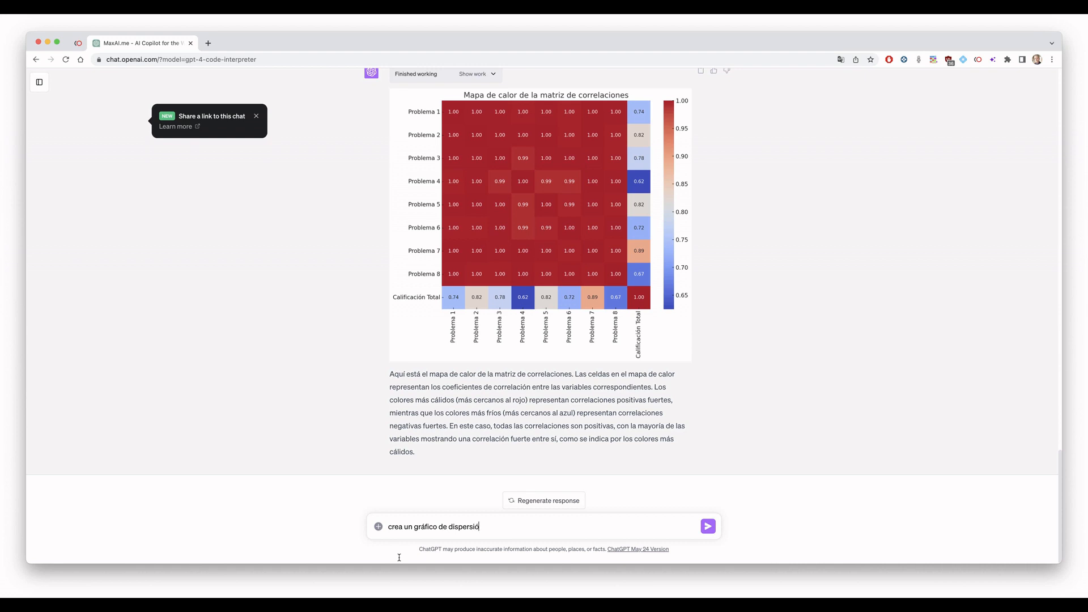
pyautogui.write('n con las columnas problema 7 y calificacion total')
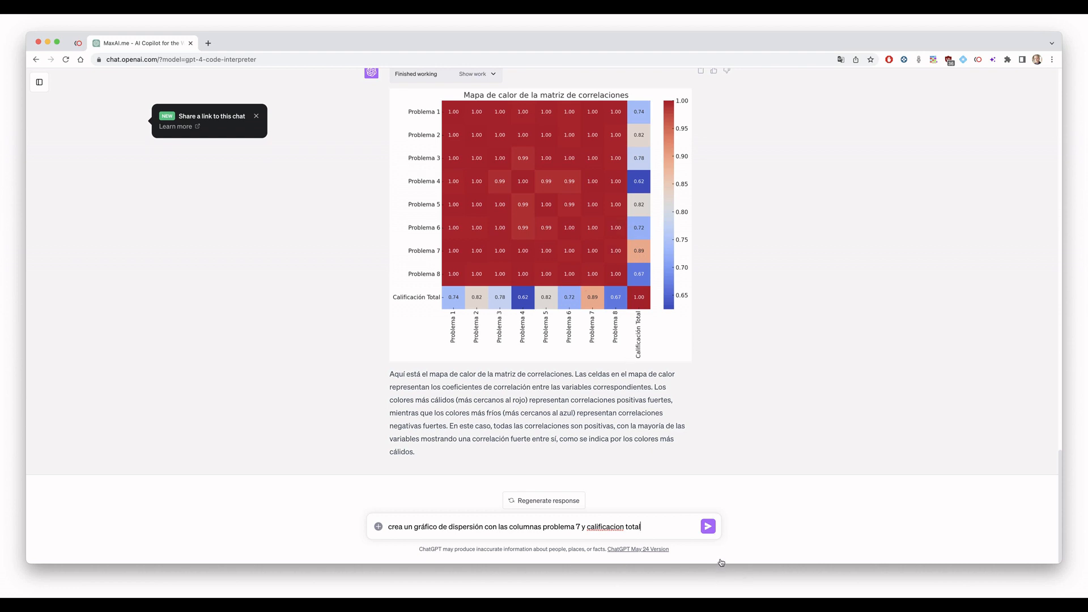
pyautogui.press('Return')
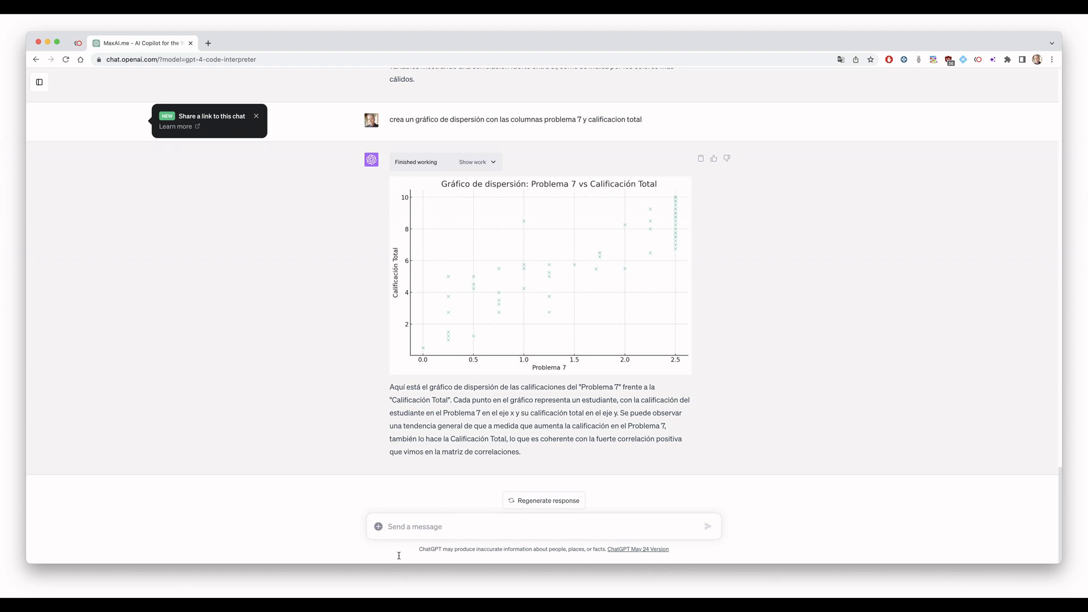
# Step: Ask in Spanish for the regression line to be drawn on the same scatter plot
pyautogui.write('reprsenta ern el mismo gr')
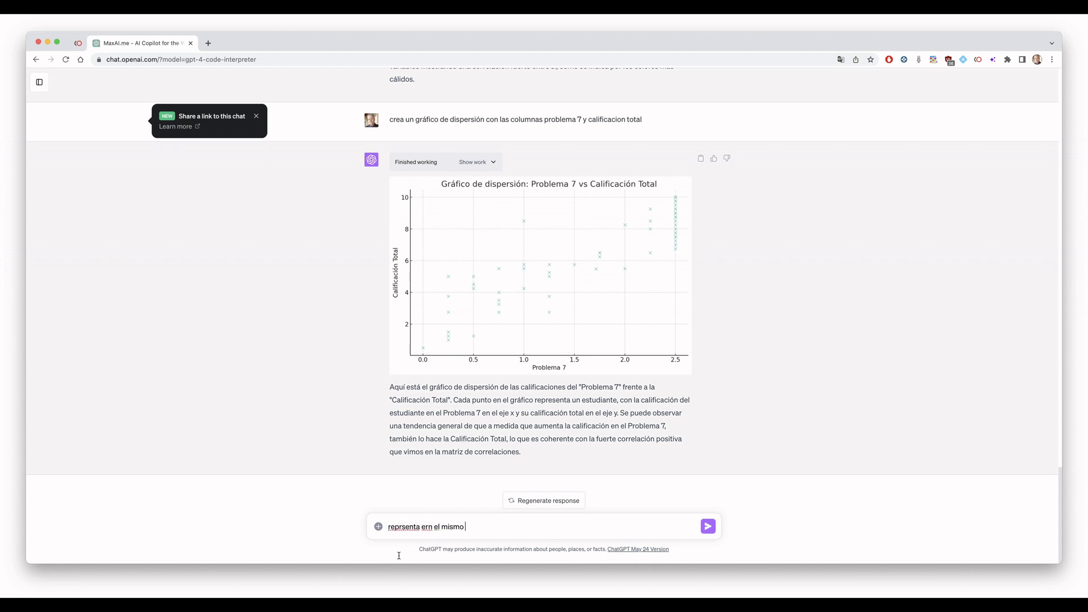
pyautogui.write('afico la recta de regresion')
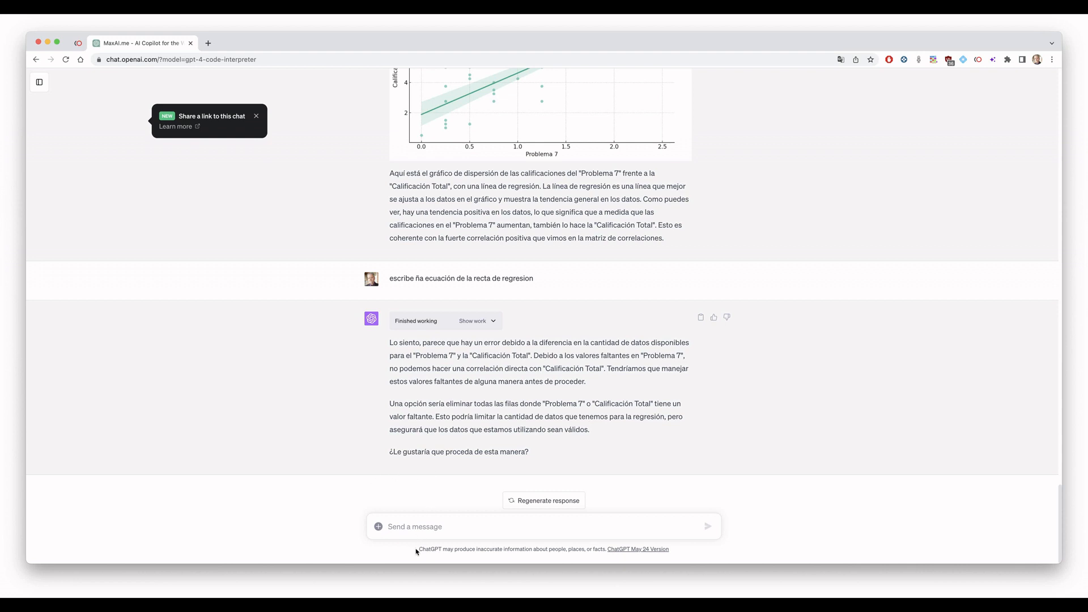
# Step: Answer "si" to the proposal to drop rows with missing values, and review the regression line's equation
pyautogui.write('si')
pyautogui.press('Return')
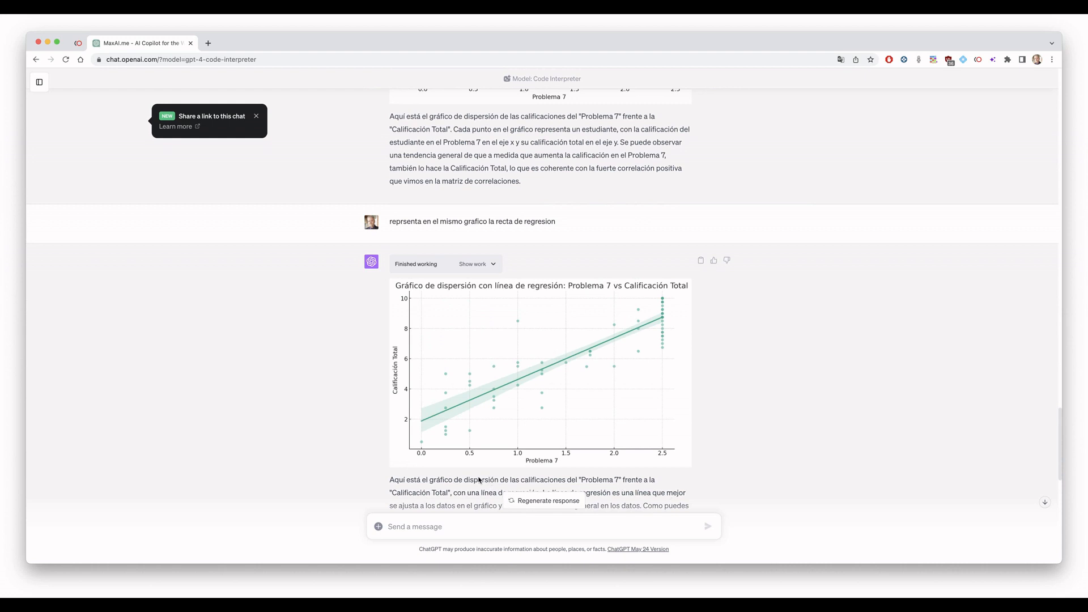
pyautogui.scroll(-1, 564, 485)
pyautogui.scroll(-15, 564, 485)
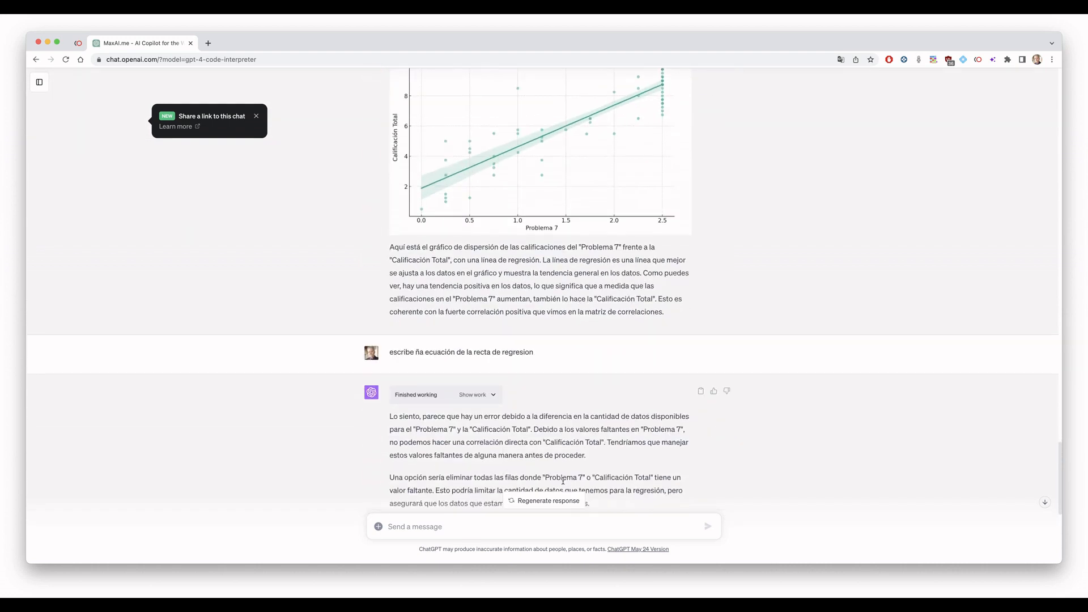
pyautogui.scroll(-1, 439, 363)
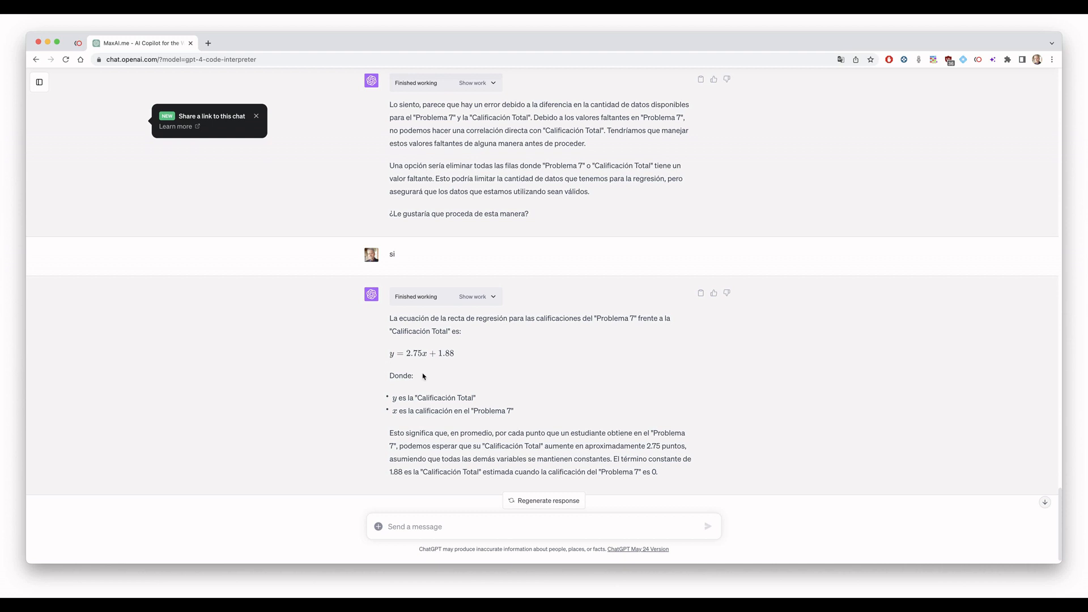
# Step: Look back over the heat map, the scatter plot and the regression line results in the conversation
pyautogui.scroll(-1, 423, 376)
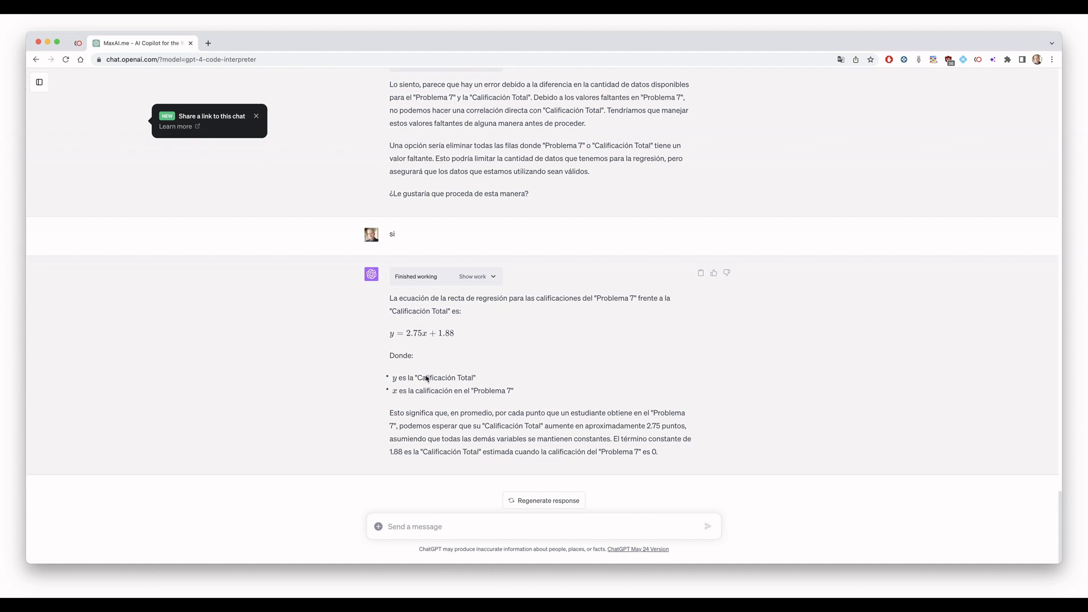
pyautogui.scroll(15, 426, 379)
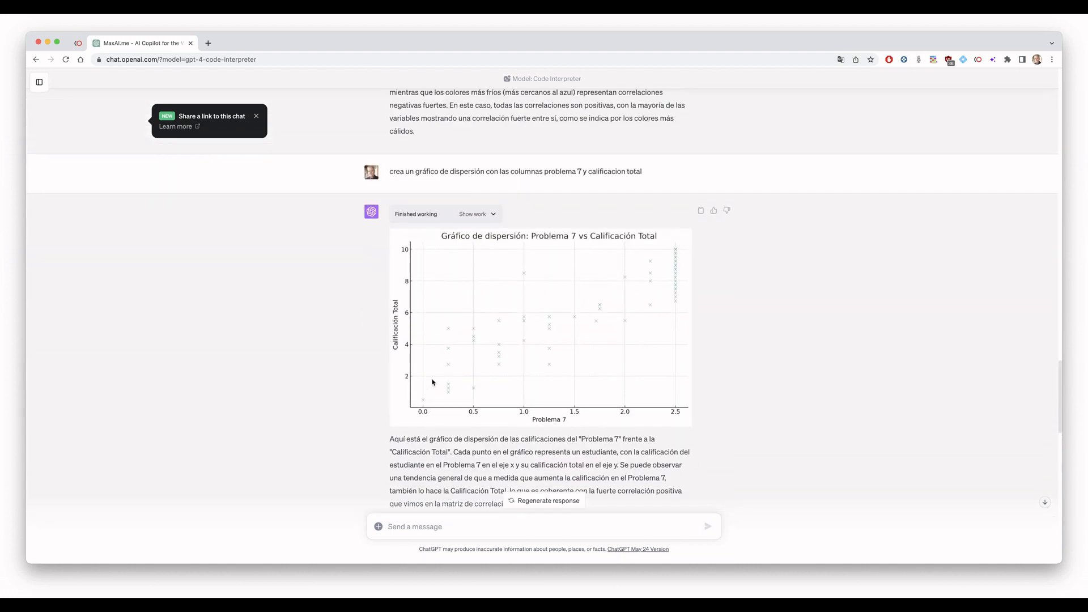
pyautogui.scroll(10, 453, 388)
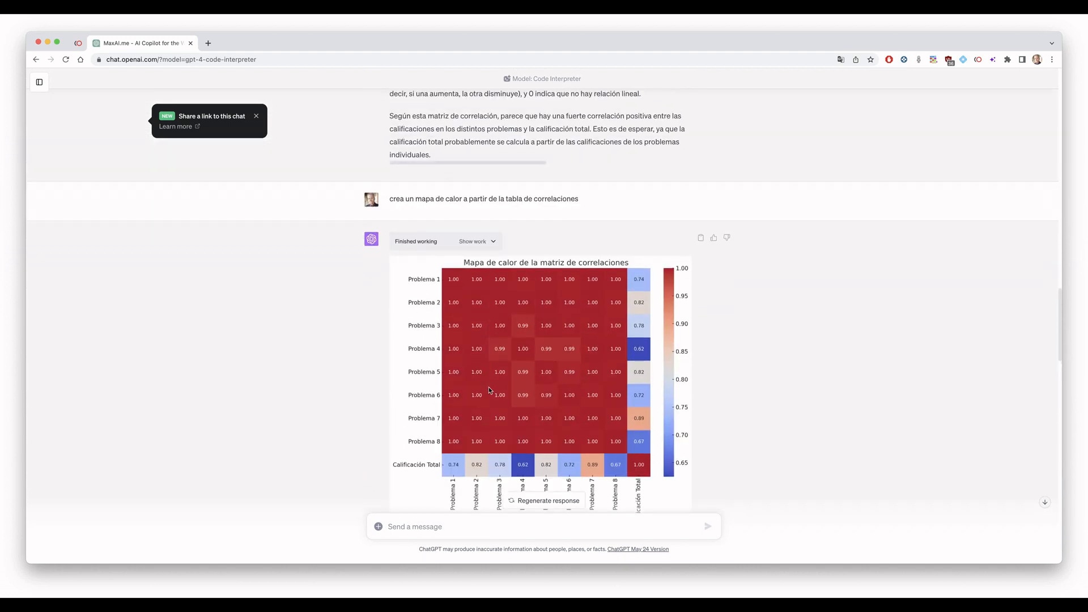
pyautogui.scroll(-5, 554, 381)
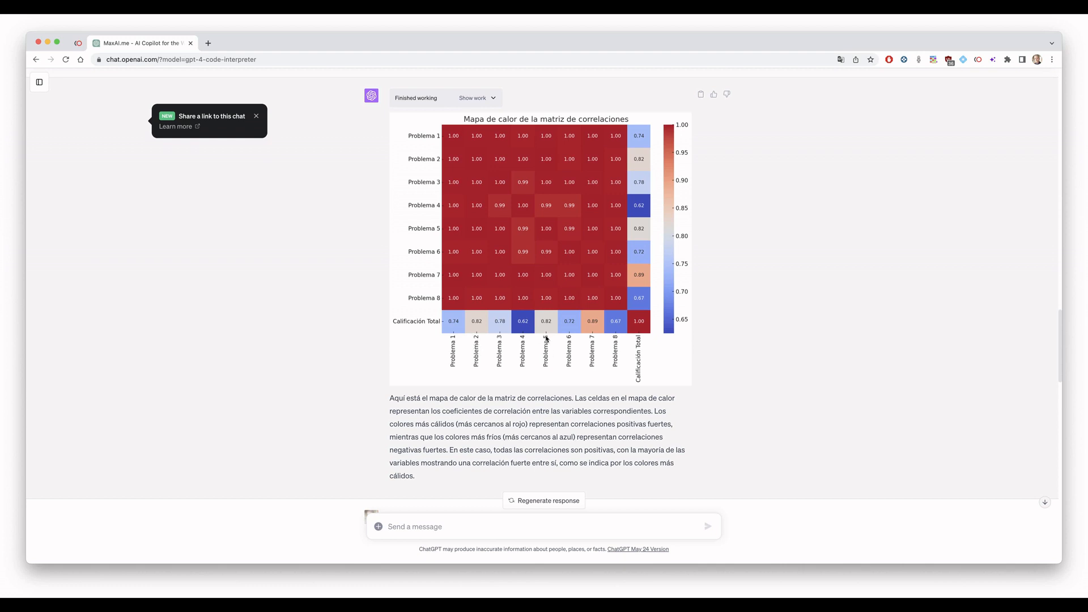
pyautogui.scroll(-10, 546, 338)
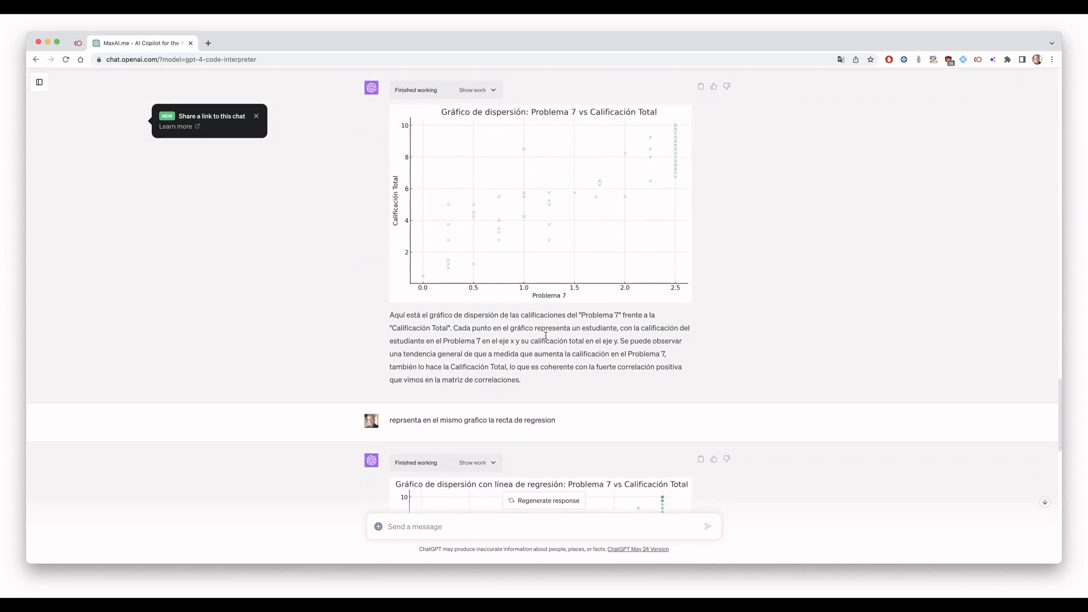
pyautogui.scroll(-8, 546, 336)
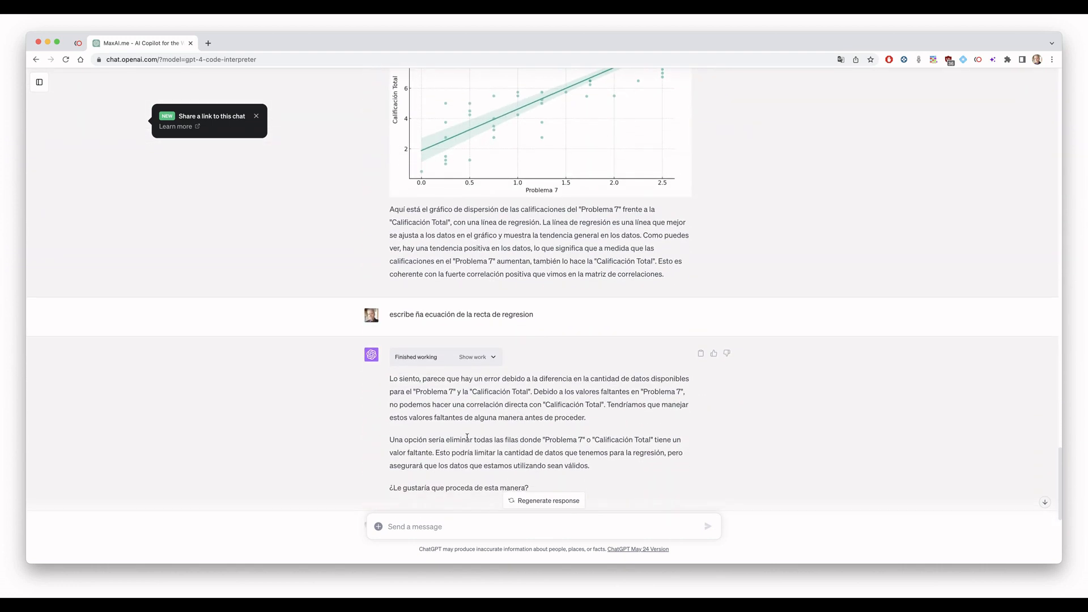
pyautogui.scroll(-5, 467, 437)
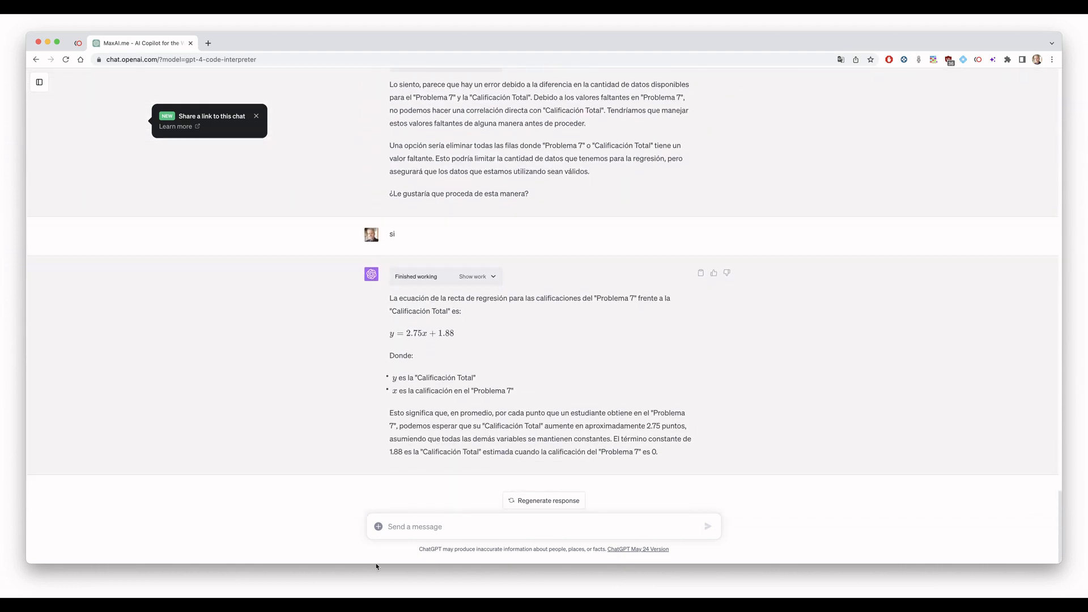
# Step: Start a new prompt reading "crea un diagrama de dispersión con las columnas", correcting the misspelled word "diagrama"
pyautogui.write('crea un diafra de dispers')
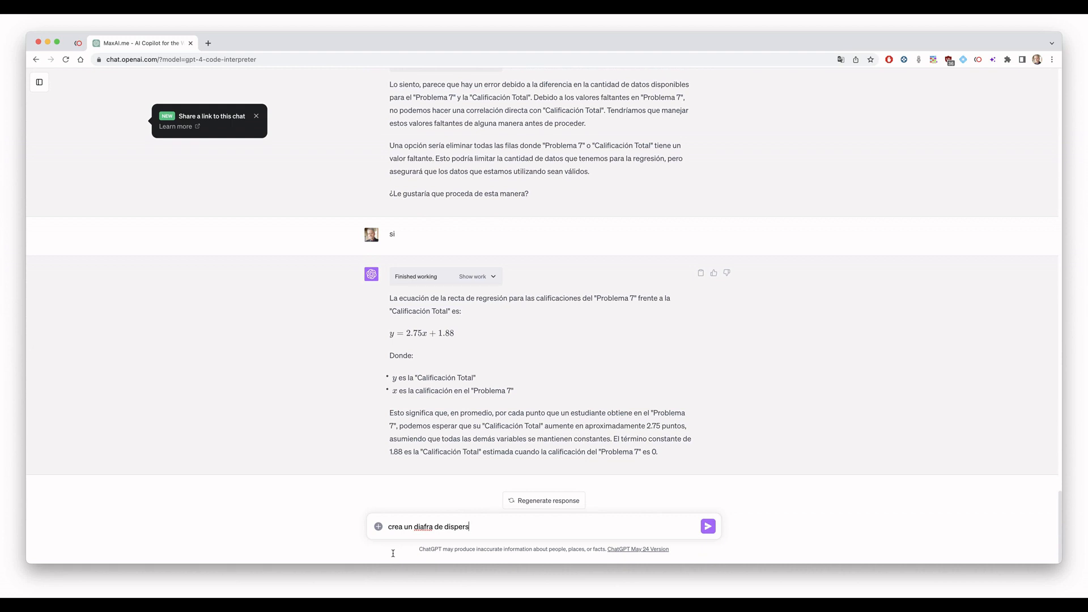
pyautogui.write('ión')
pyautogui.hotkey('alt', 'Left')
pyautogui.hotkey('alt', 'Left')
pyautogui.hotkey('alt', 'Left')
pyautogui.press('Right')
pyautogui.press('Right')
pyautogui.press('Right')
pyautogui.press('Right')
pyautogui.press('BackSpace')
pyautogui.write('g')
pyautogui.press('Right')
pyautogui.press('Right')
pyautogui.write('ma')
pyautogui.press('super+Right')
pyautogui.write('con las columnas')
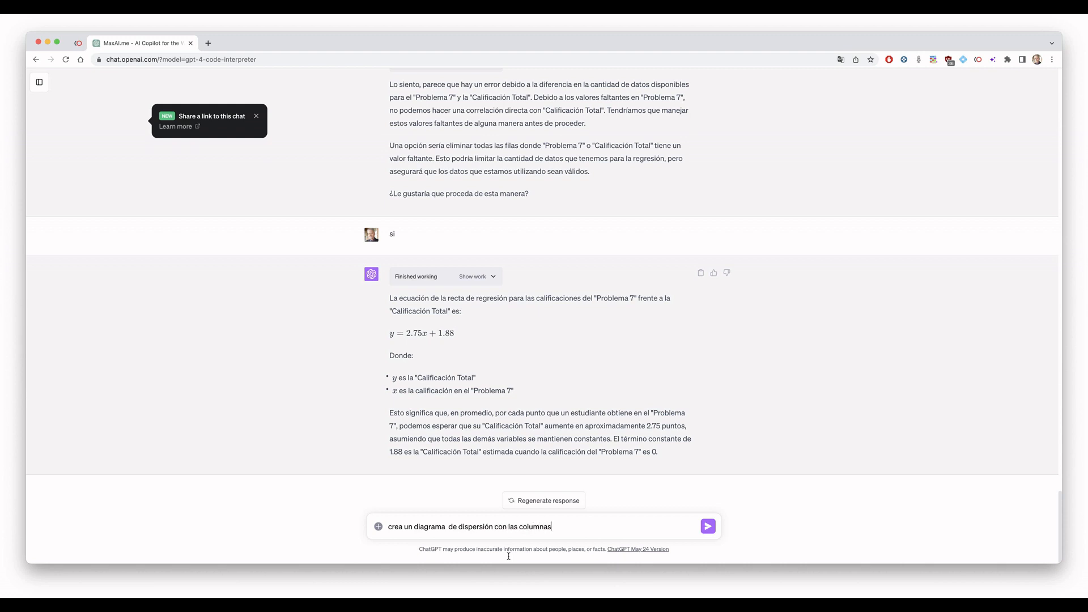
# Step: Complete the prompt with "problema 7, problema 5 y calificacion total", reusing the first column name for the second, and send it
pyautogui.write(' proble')
pyautogui.write('ma7,')
pyautogui.press('Left')
pyautogui.press('Left')
pyautogui.press('Left')
pyautogui.press('Left')
pyautogui.press('Right')
pyautogui.moveTo(553, 556); pyautogui.dragTo(593, 559)
pyautogui.press('super+c')
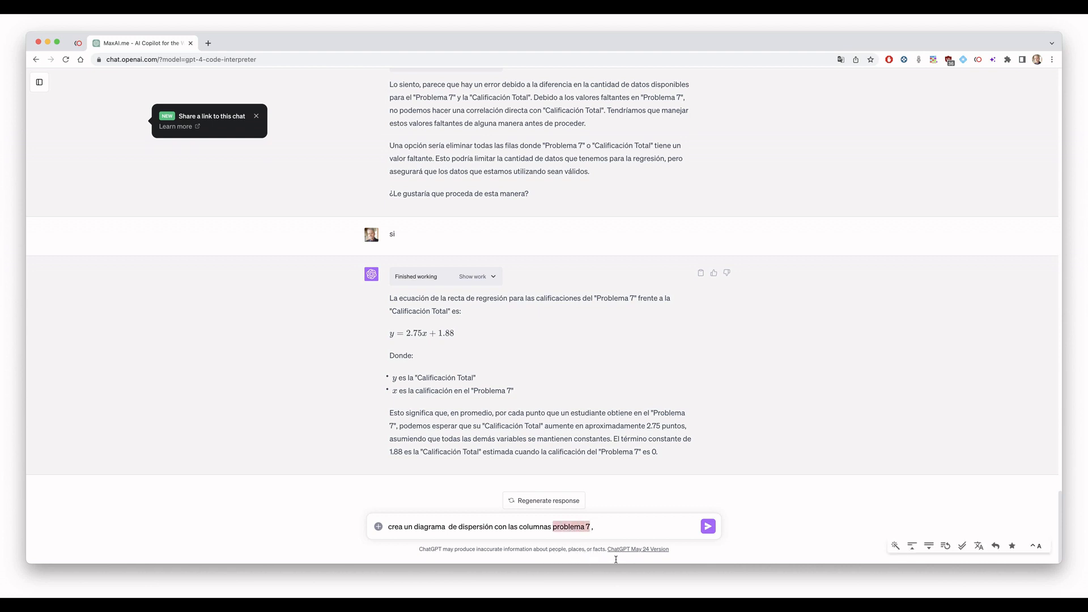
pyautogui.click(616, 559)
pyautogui.press('super+v')
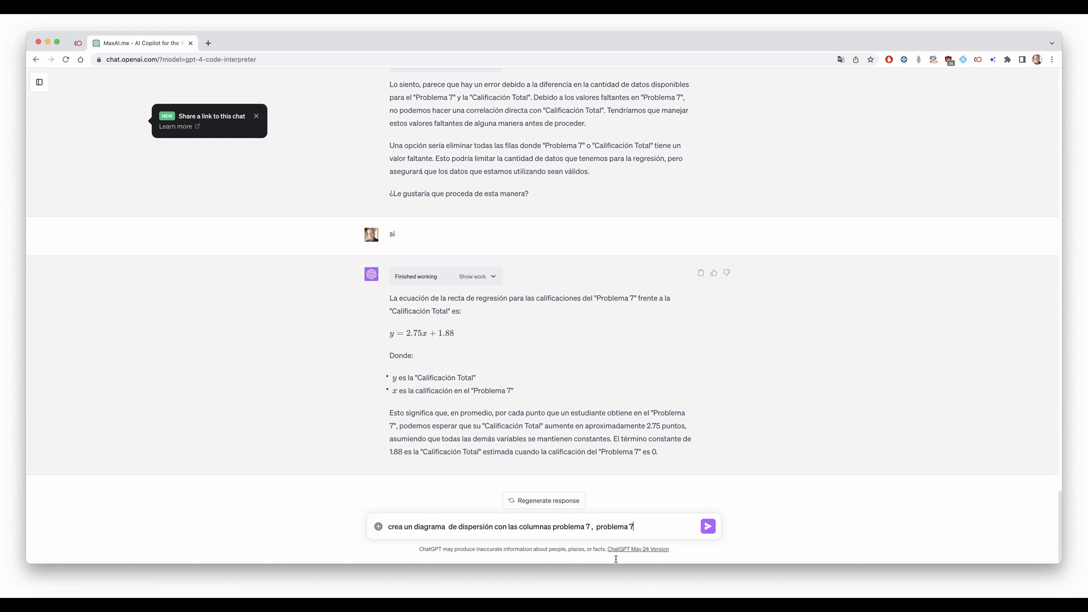
pyautogui.write('5 y calificacion total')
pyautogui.press('Return')
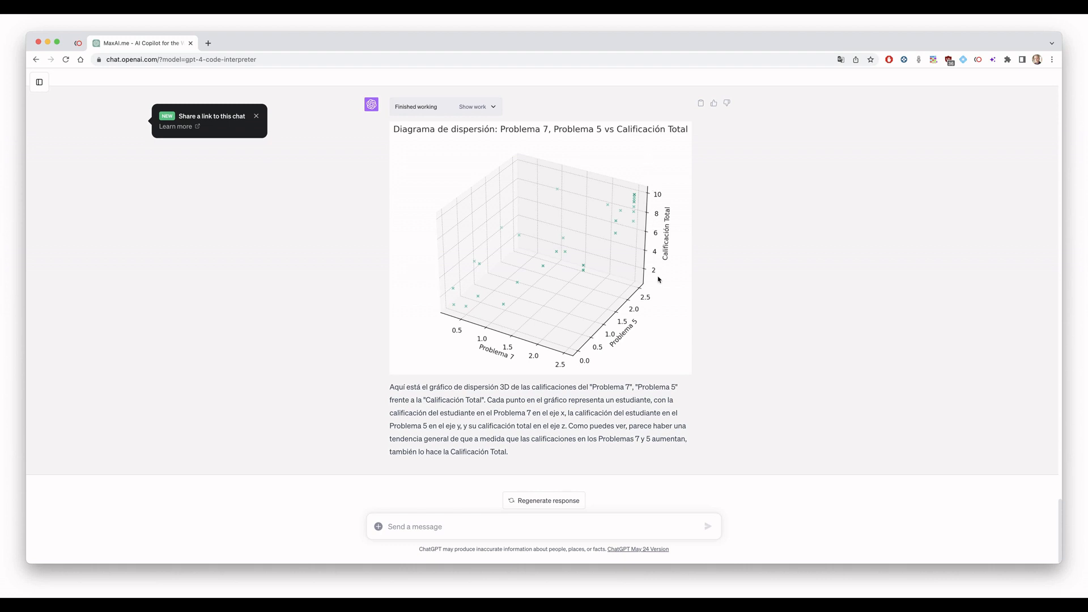
# Step: Send the prompt "representa en el mismo gráfico el plano de regresión" for the 3D scatter plot
pyautogui.scroll(5, 603, 245)
pyautogui.scroll(-5, 572, 289)
pyautogui.click(386, 553)
pyautogui.write('representa en el mismo grá')
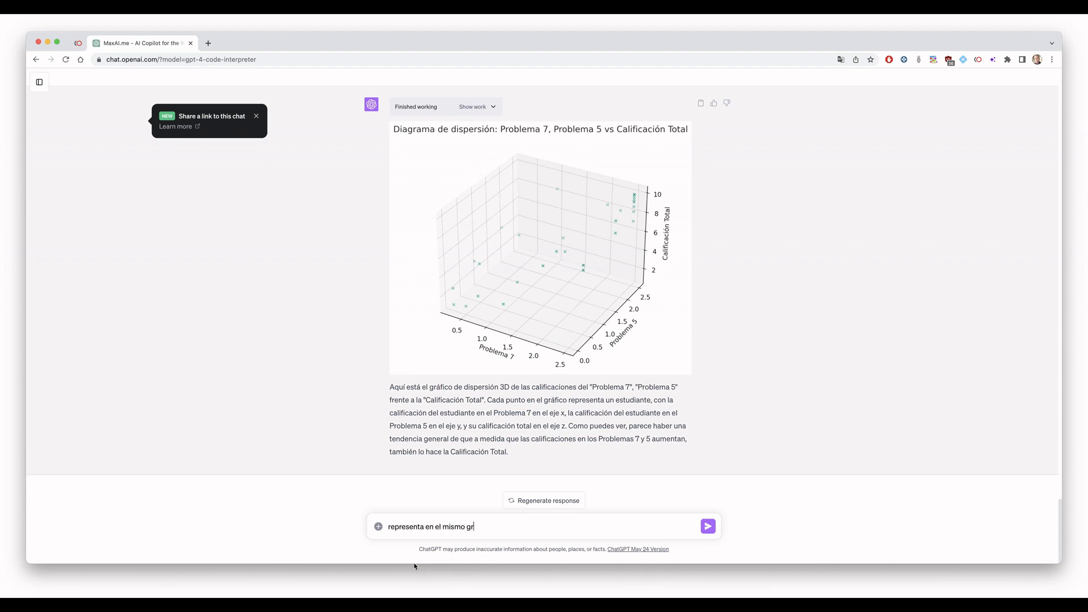
pyautogui.write('fico el plano de regresión')
pyautogui.press('Return')
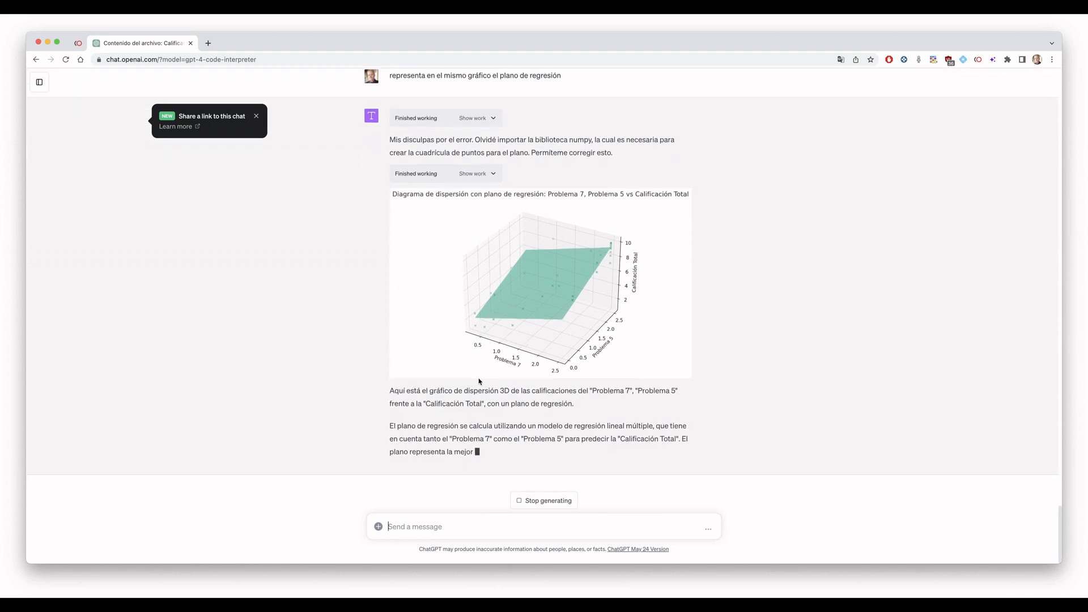
# Step: Send the prompt "realiza un ajuste de regresión polinomica de grado y muestra la grafica del polinomio sobre el grafico de dispersion"
pyautogui.scroll(1, 453, 357)
pyautogui.scroll(7, 454, 357)
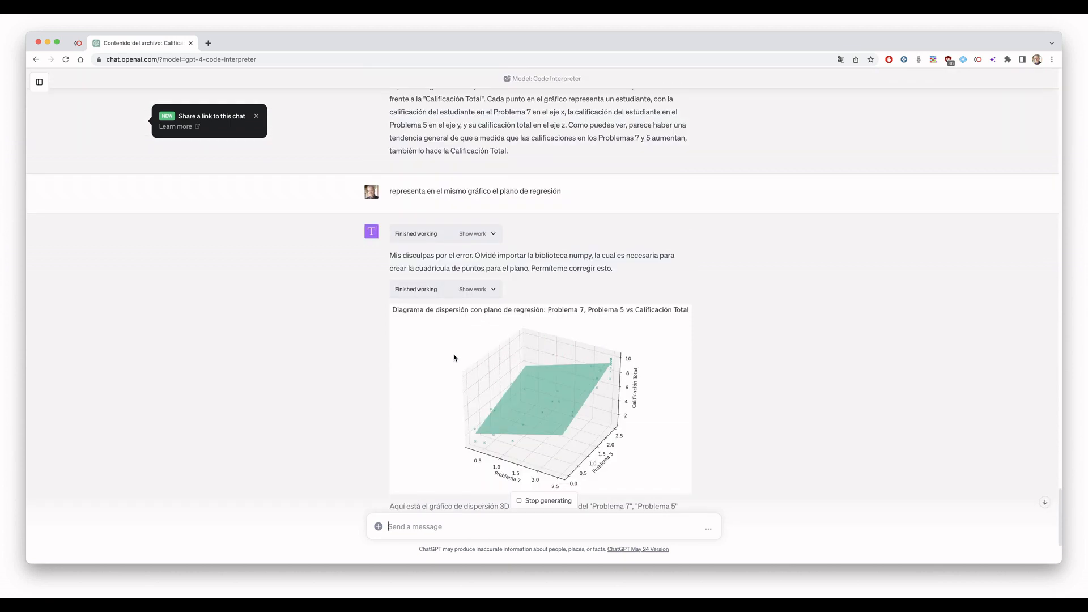
pyautogui.scroll(-3, 454, 357)
pyautogui.scroll(-5, 454, 357)
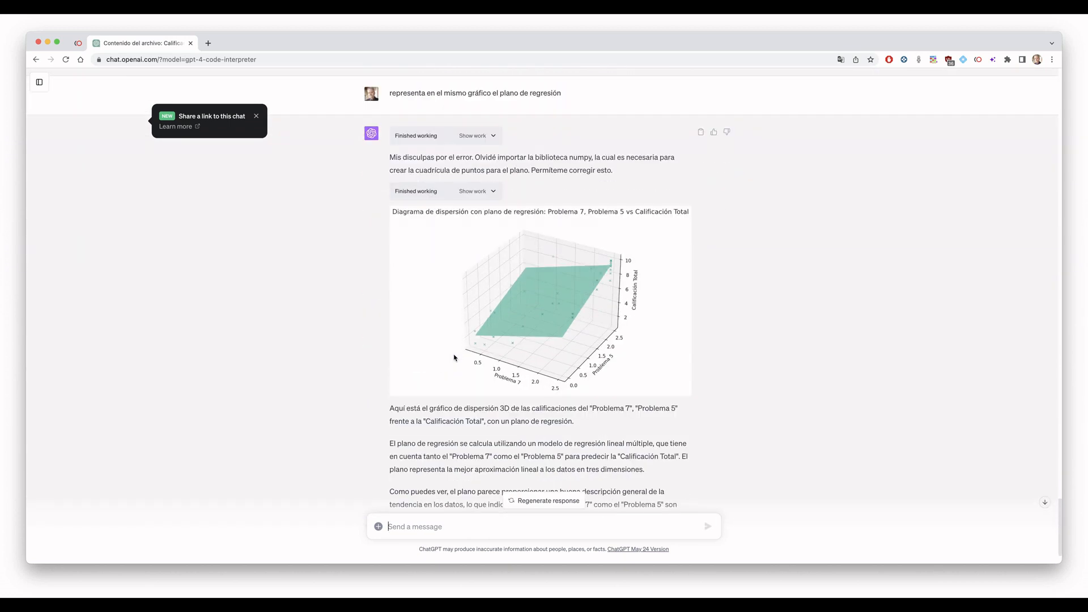
pyautogui.scroll(-2, 454, 357)
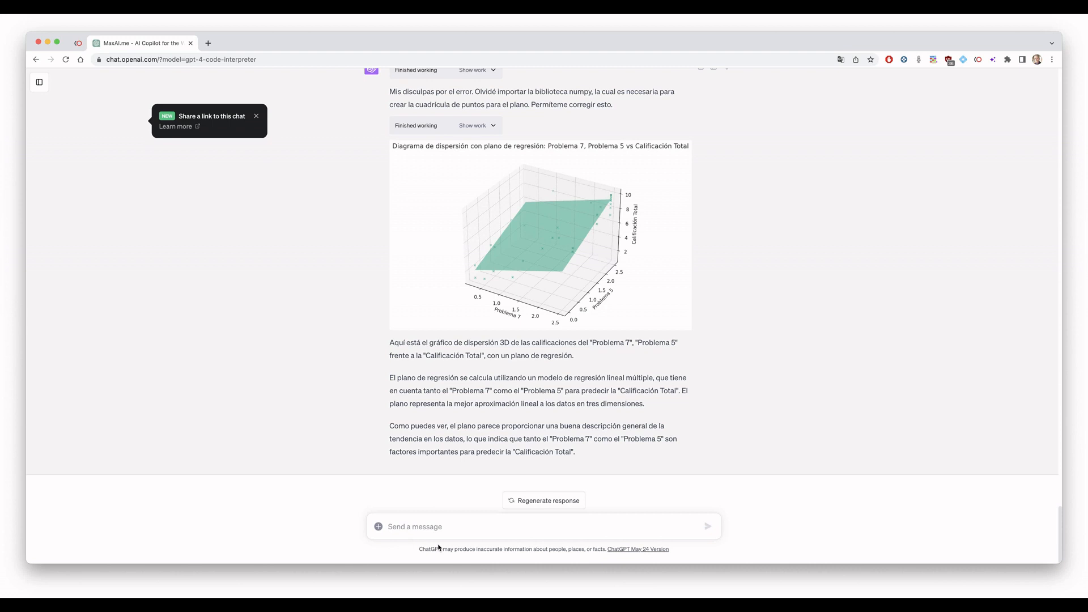
pyautogui.write('realiza un ajuste de regresión ')
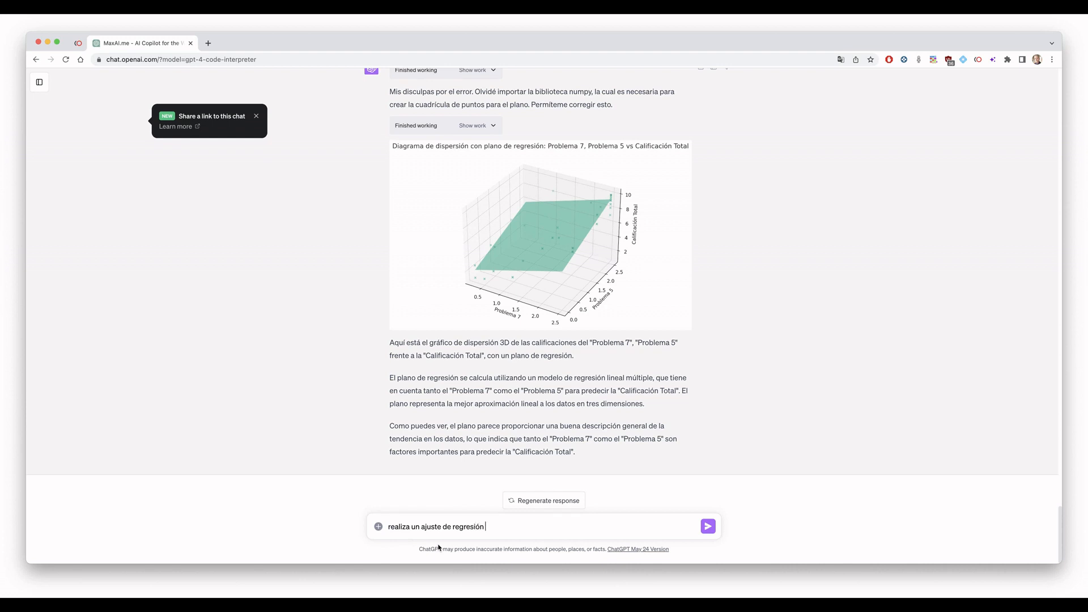
pyautogui.write('polinom')
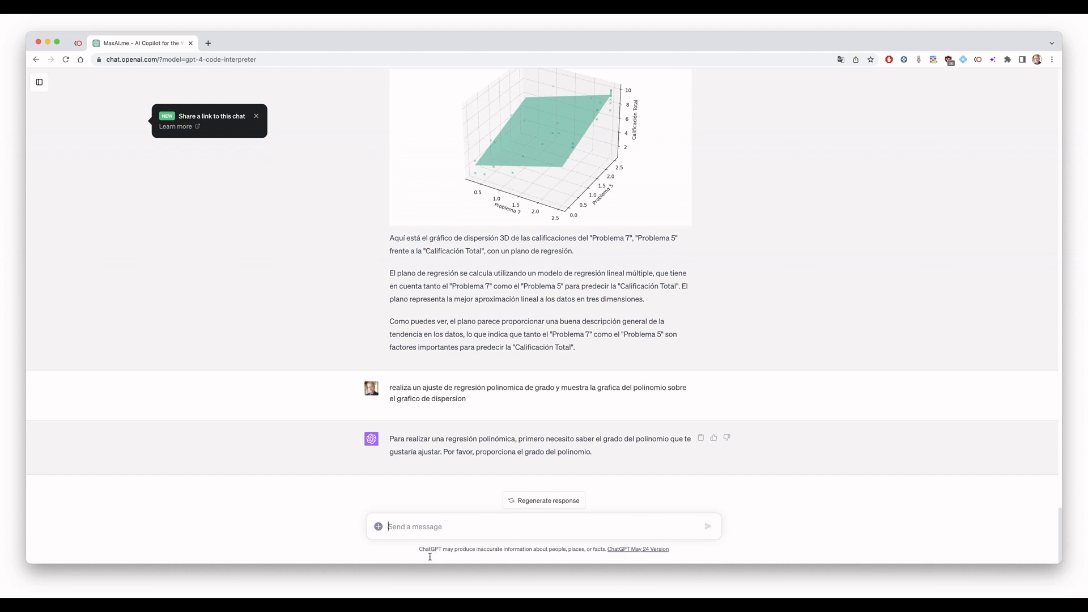
# Step: Start a reply giving the polynomial degree, worded "el grado de polinomio igual a 2, columnas p"
pyautogui.write('gr')
pyautogui.press('BackSpace')
pyautogui.press('BackSpace')
pyautogui.write('el gradp')
pyautogui.press('BackSpace')
pyautogui.write('o de polinomio igual ')
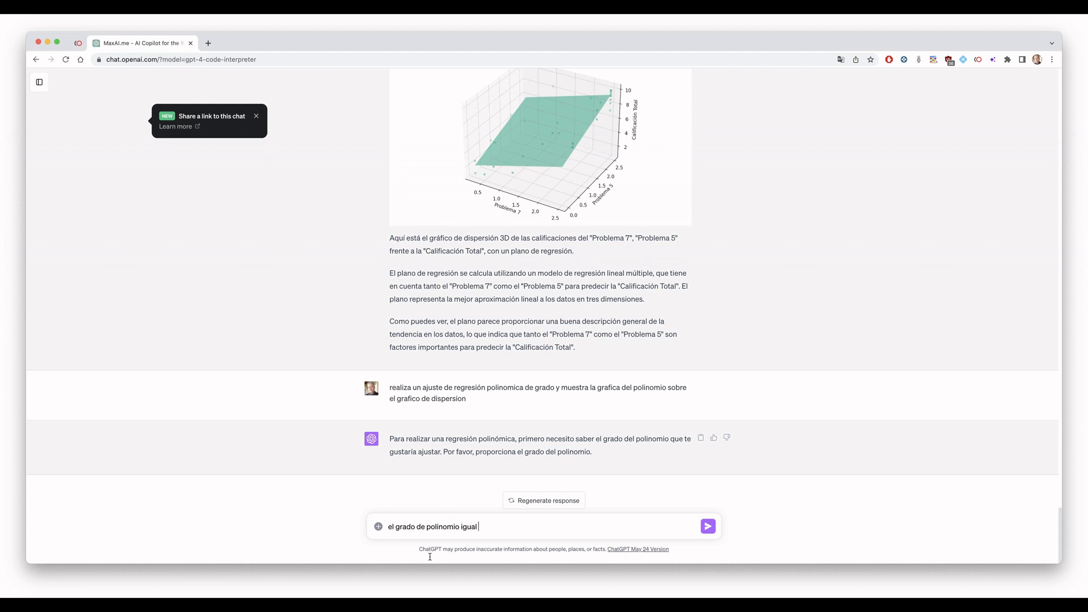
pyautogui.write('a 2, columnas p')
# Step: Copy the phrase "columnas problema 7, problema 5 y calificacion total" from the earlier scatter plot prompt
pyautogui.scroll(5, 492, 433)
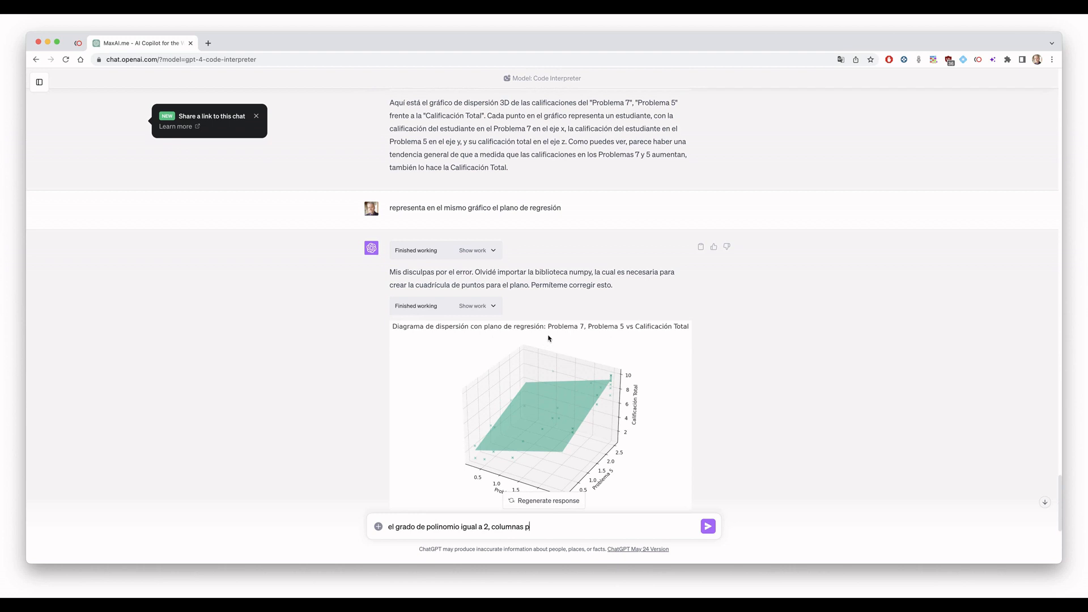
pyautogui.moveTo(548, 334); pyautogui.dragTo(625, 339)
pyautogui.scroll(3, 567, 306)
pyautogui.scroll(5, 566, 318)
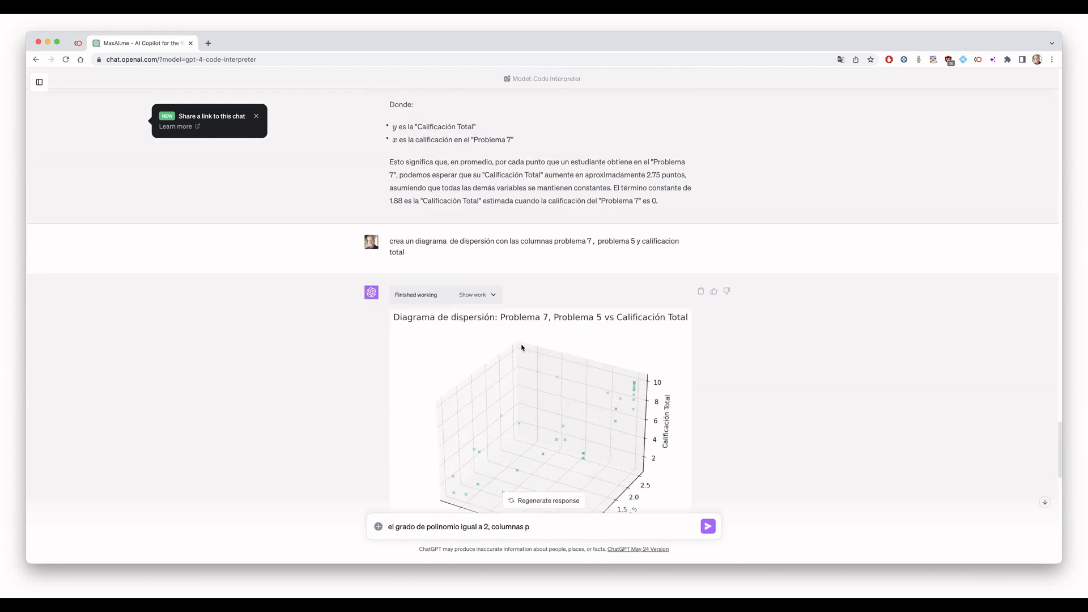
pyautogui.moveTo(501, 324); pyautogui.dragTo(533, 323)
pyautogui.scroll(1, 492, 280)
pyautogui.moveTo(518, 266); pyautogui.dragTo(482, 281)
pyautogui.press('super+c')
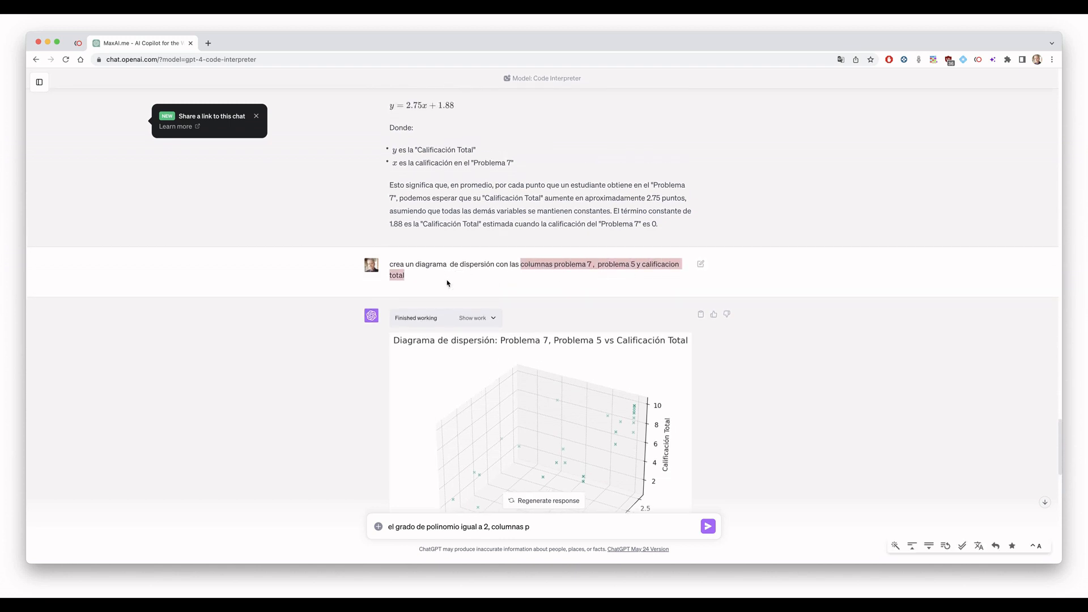
# Step: Replace the unfinished "columnas p" in the reply with the copied column list and send the reply
pyautogui.click(306, 429)
pyautogui.scroll(-10, 306, 429)
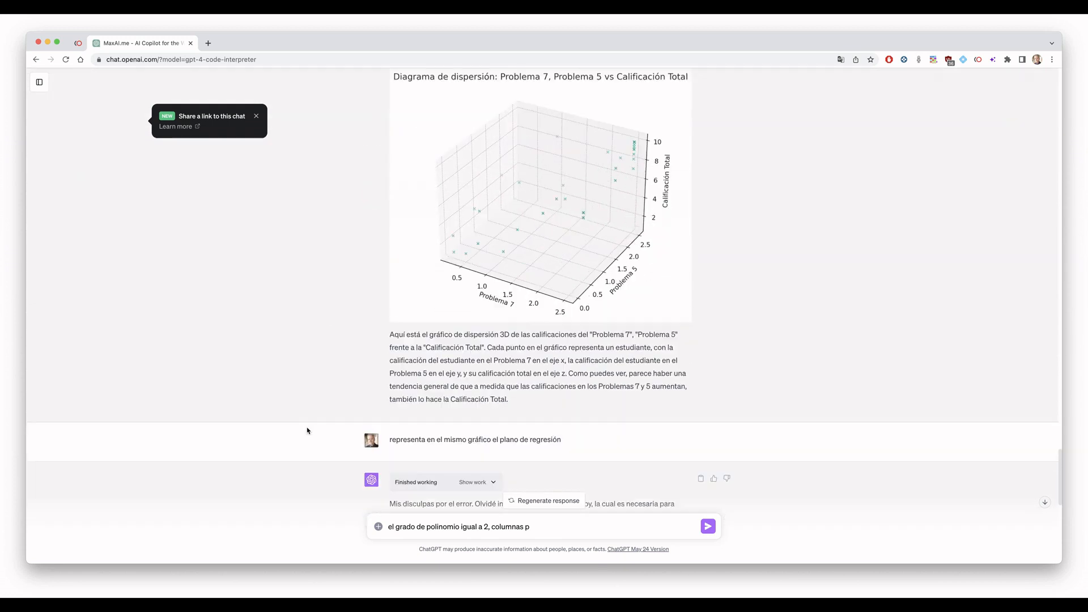
pyautogui.scroll(-3, 307, 430)
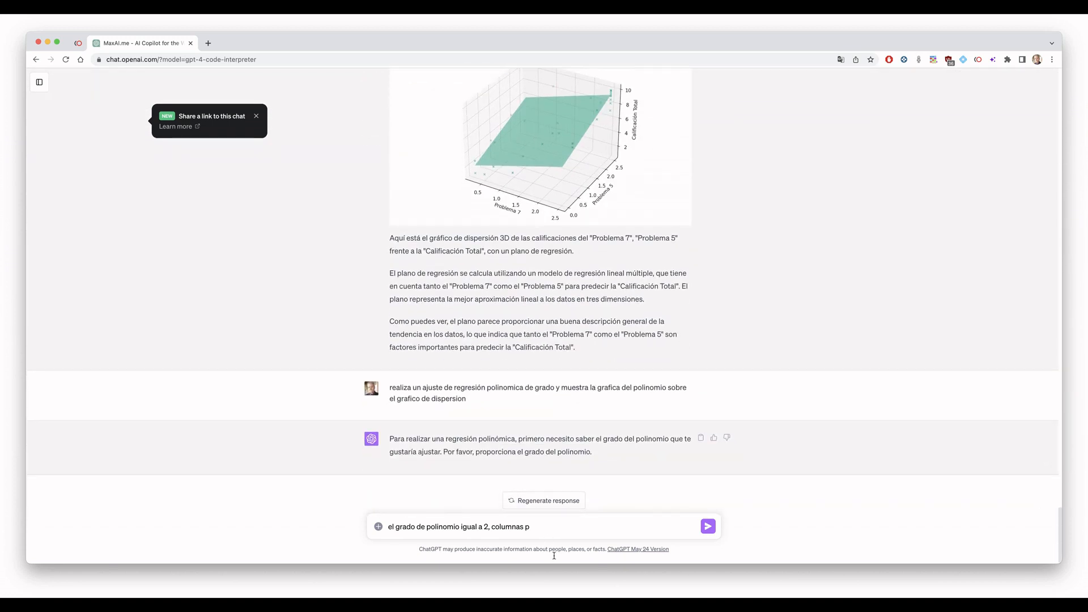
pyautogui.moveTo(485, 557); pyautogui.dragTo(543, 561)
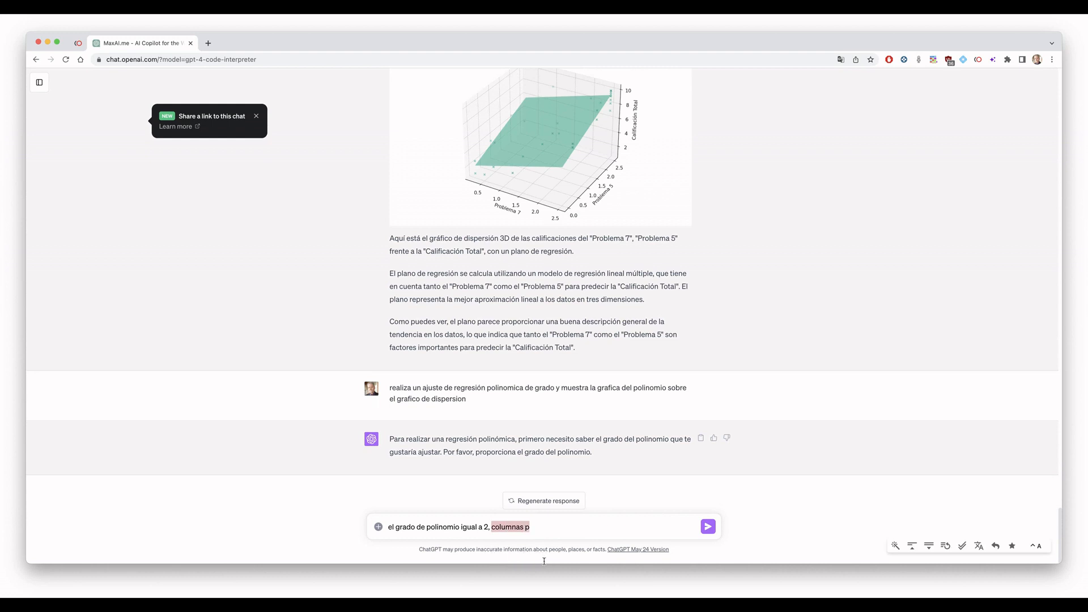
pyautogui.press('super+v')
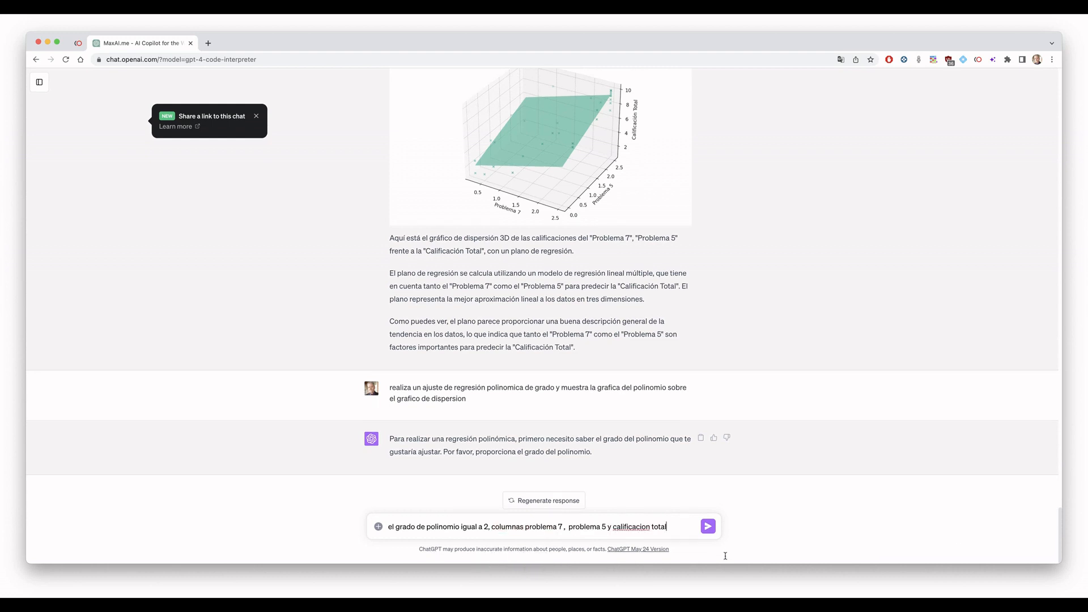
pyautogui.click(707, 526)
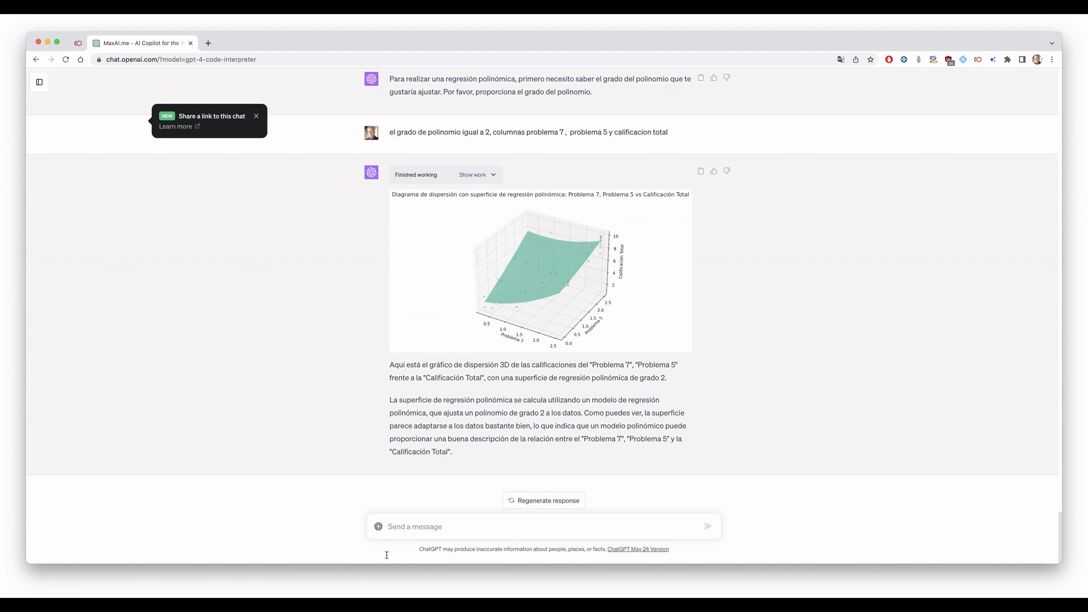
# Step: Send the prompt "escribe la ecuación del polinomio" to get the equation of the fitted surface
pyautogui.write('escribe la ecuación del polino')
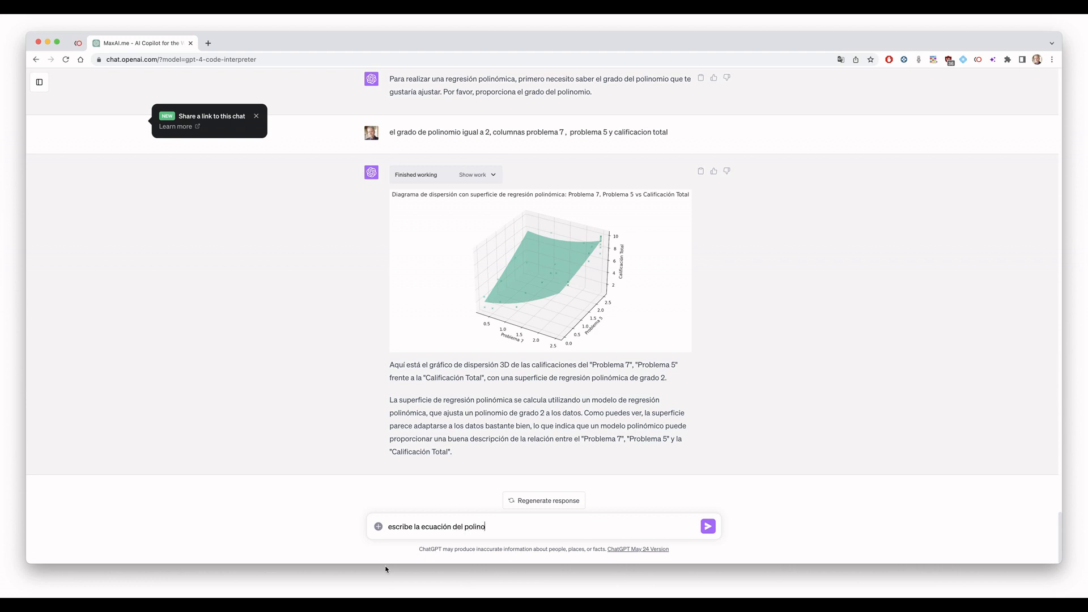
pyautogui.write('mio')
pyautogui.press('Return')
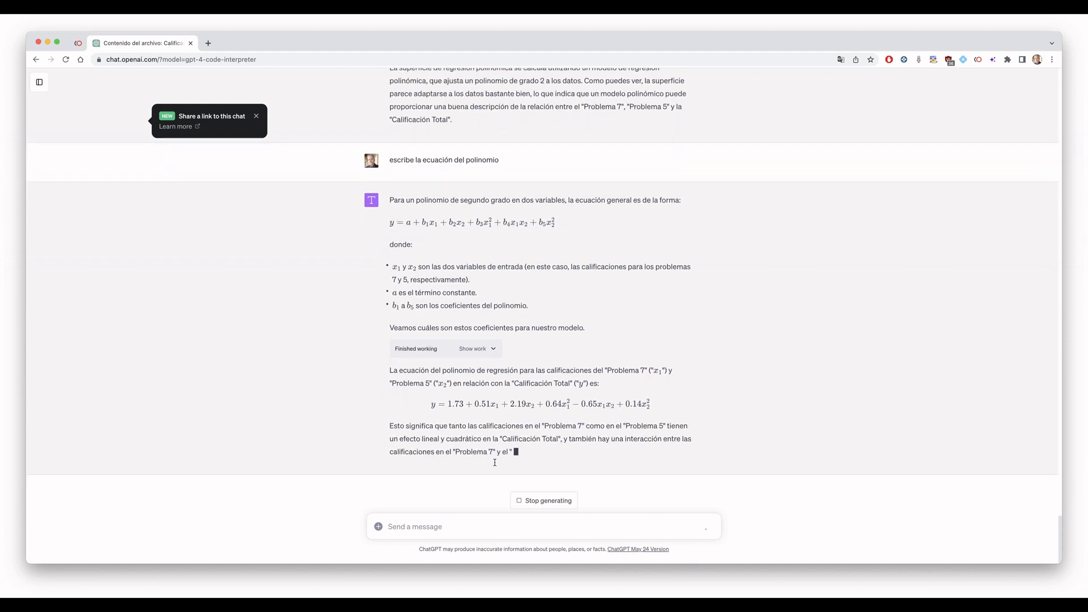
# Step: Examine the polynomial equation and compare the degree 2 surface plot with the earlier regression plane plot
pyautogui.scroll(5, 540, 436)
pyautogui.scroll(-5, 539, 437)
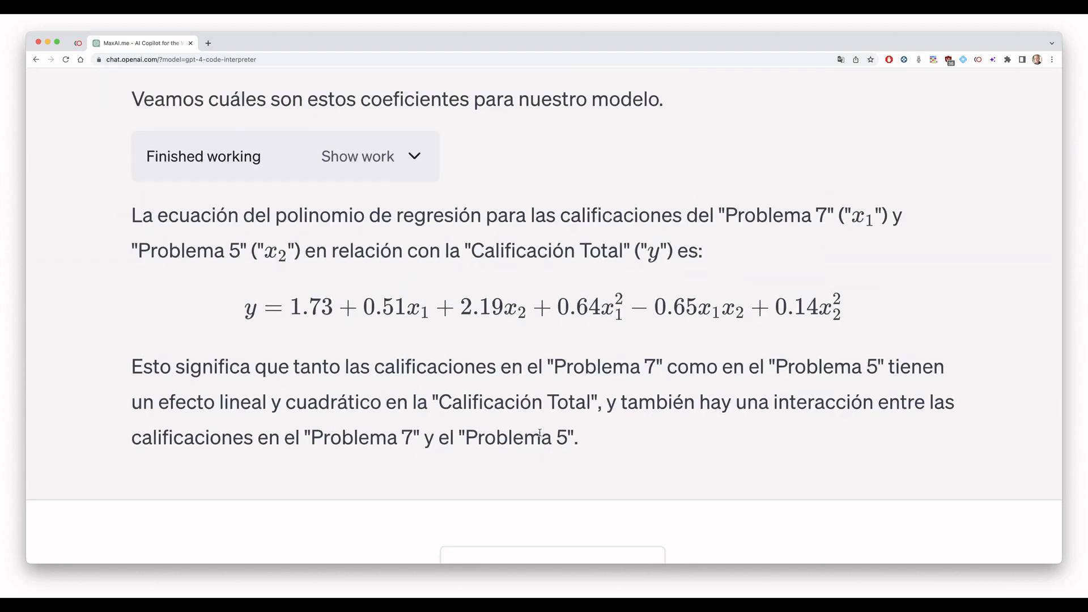
pyautogui.scroll(10, 540, 438)
pyautogui.scroll(-5, 540, 438)
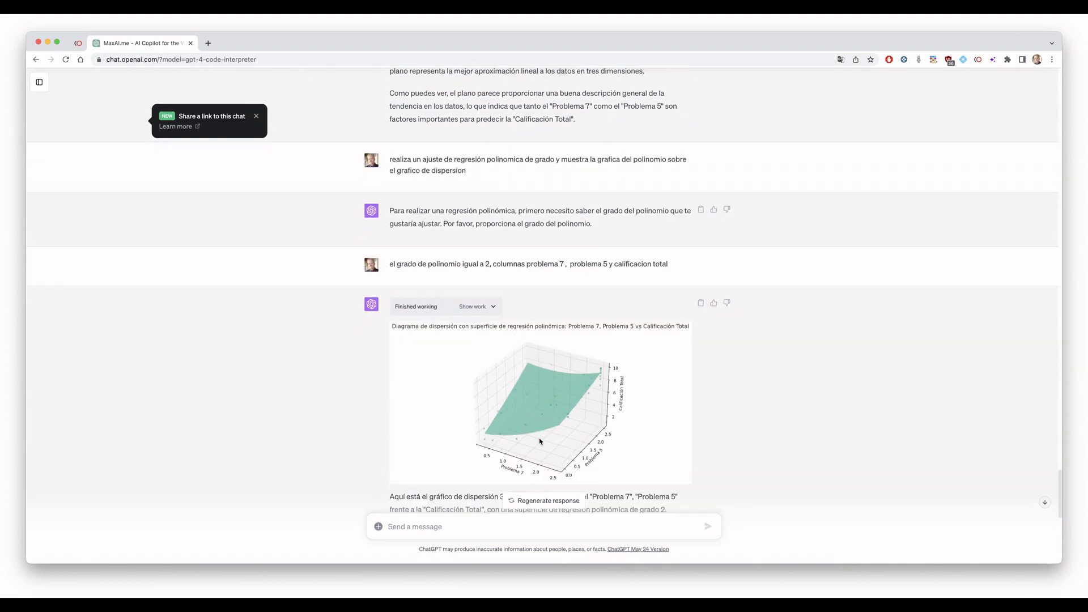
pyautogui.scroll(6, 538, 438)
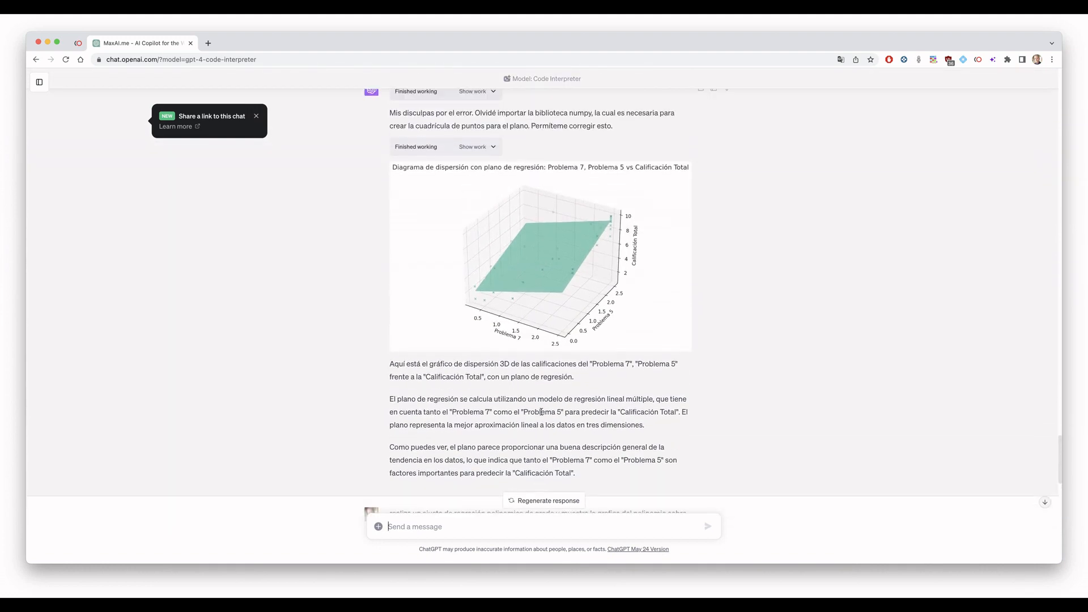
pyautogui.scroll(-4, 524, 316)
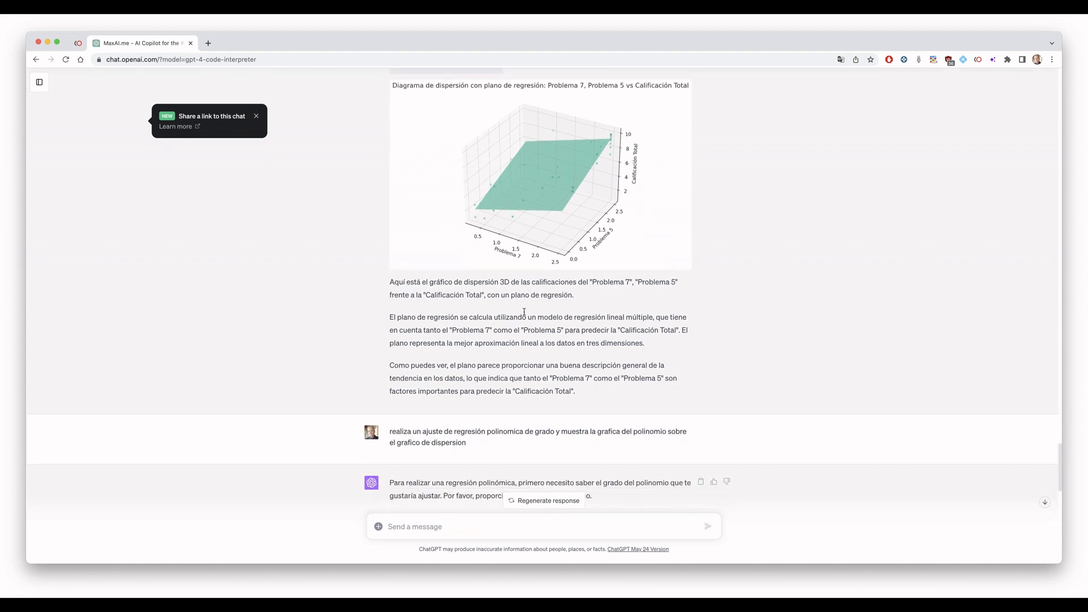
pyautogui.scroll(-12, 524, 320)
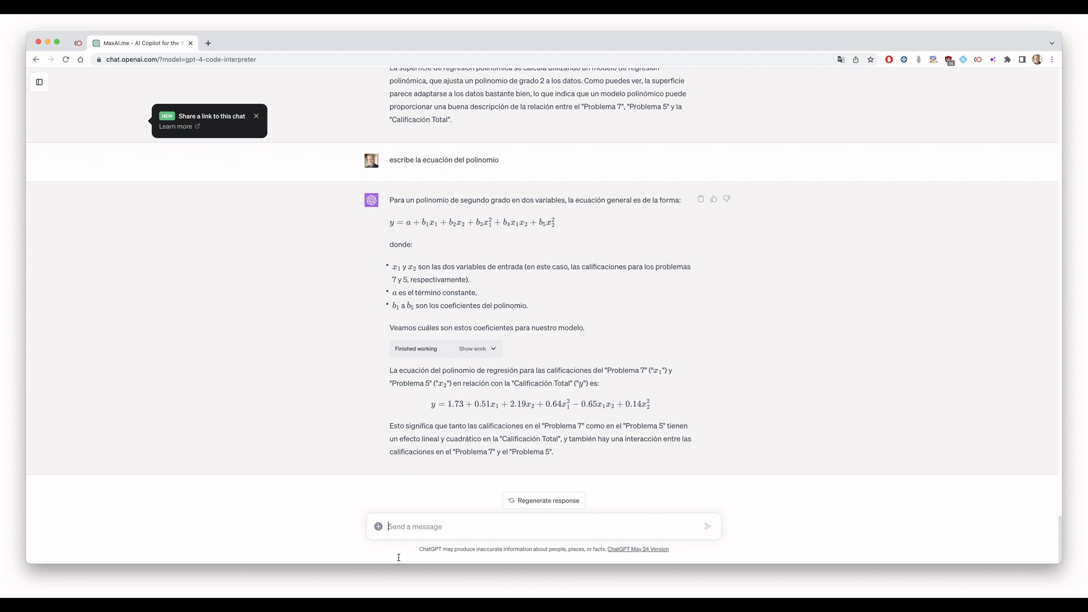
# Step: Send the prompt "entrena un modelo de regresión lineal simple con las columnas problema 7 y calificacion total"
pyautogui.write('entrena un modelo de regresi')
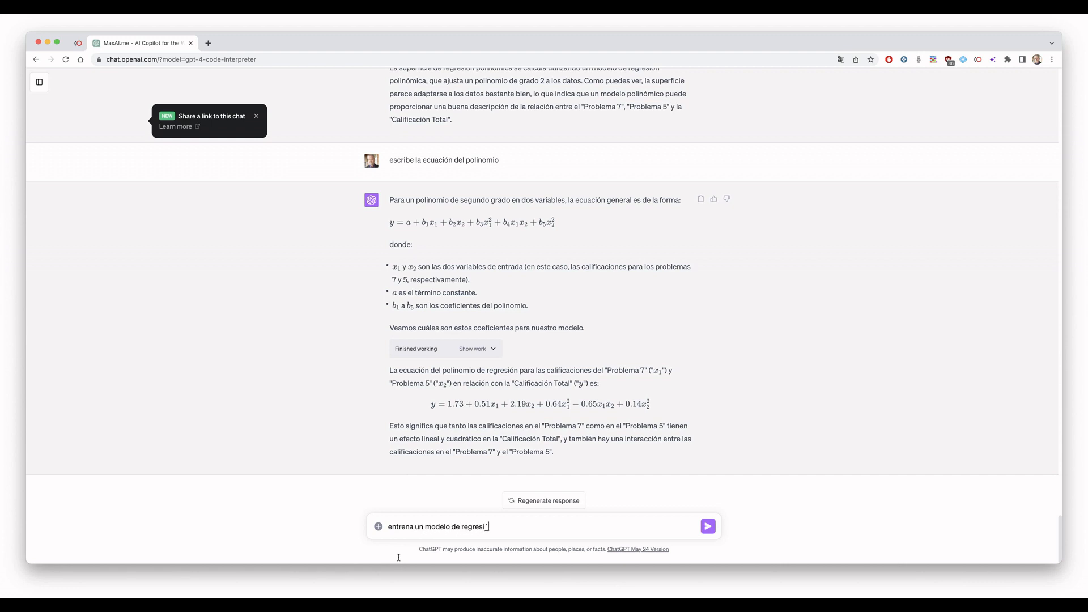
pyautogui.write('ón lineal simple con las columnas proble')
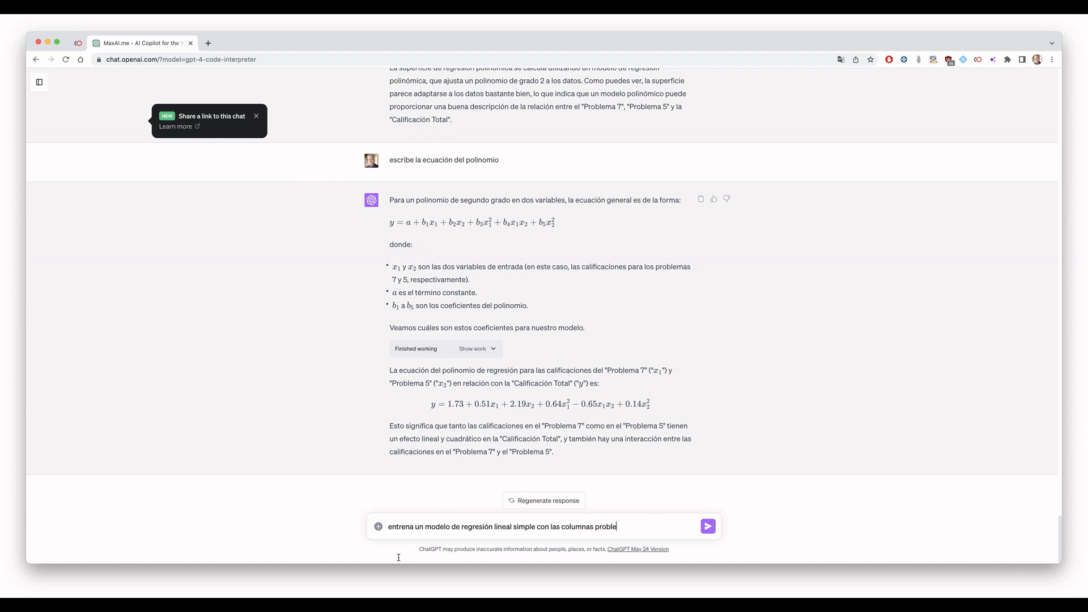
pyautogui.write('ma 7 y calificacion total')
pyautogui.press('Return')
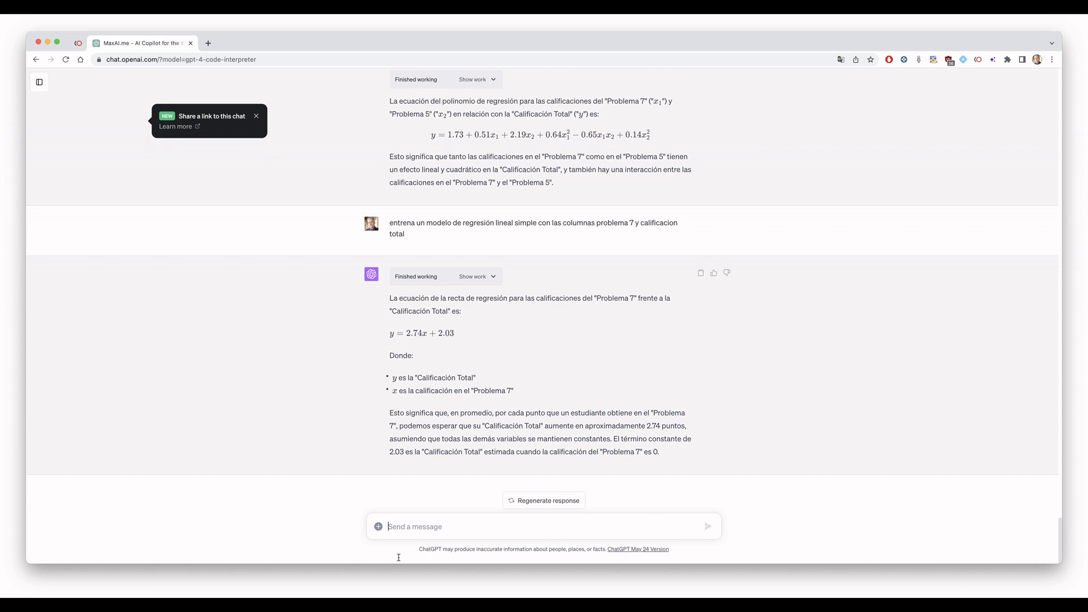
# Step: Write the prompt "Representa en un gráfico las curvas de densidad de la calificación total real del conjunto de prueba"
pyautogui.write('Rere')
pyautogui.press('BackSpace')
pyautogui.press('BackSpace')
pyautogui.write('presenta en un gráfico ')
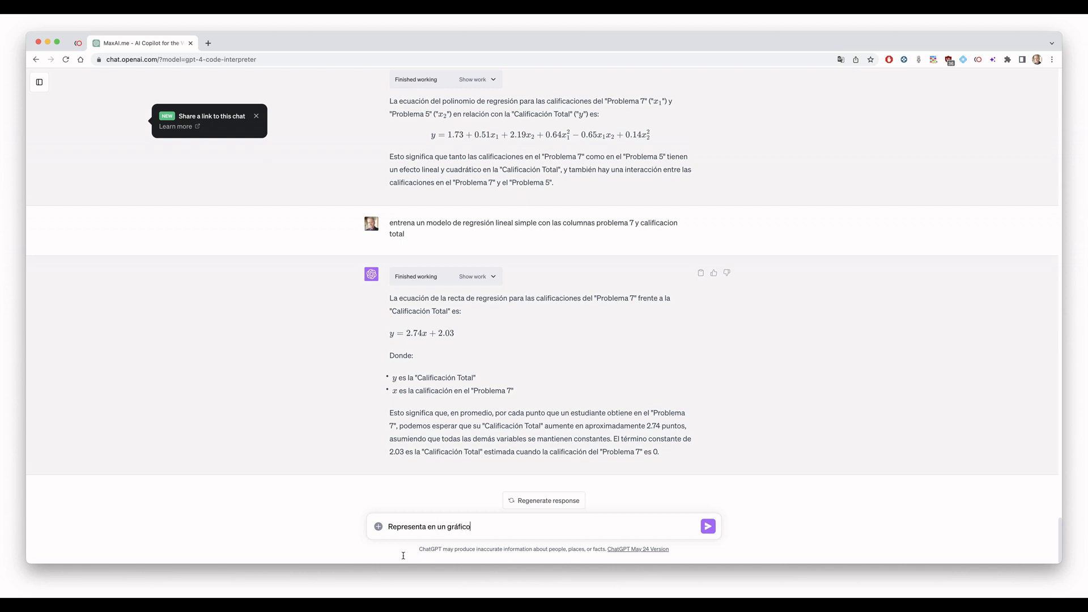
pyautogui.write('las curvas de densidad de')
pyautogui.write('a calificación to')
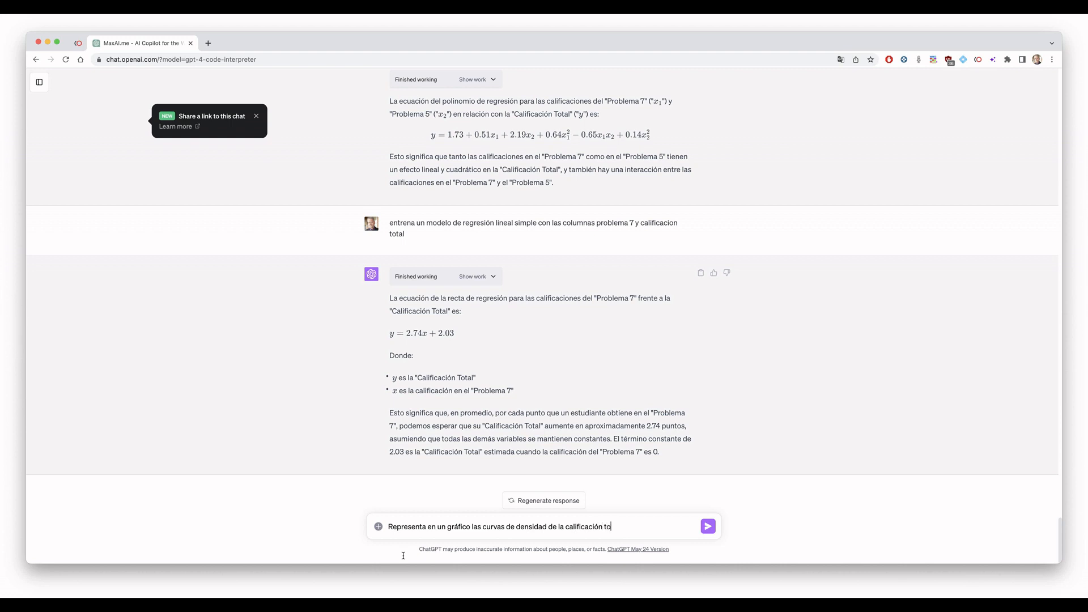
pyautogui.write('tal real del ci')
pyautogui.write('njunto de prueba')
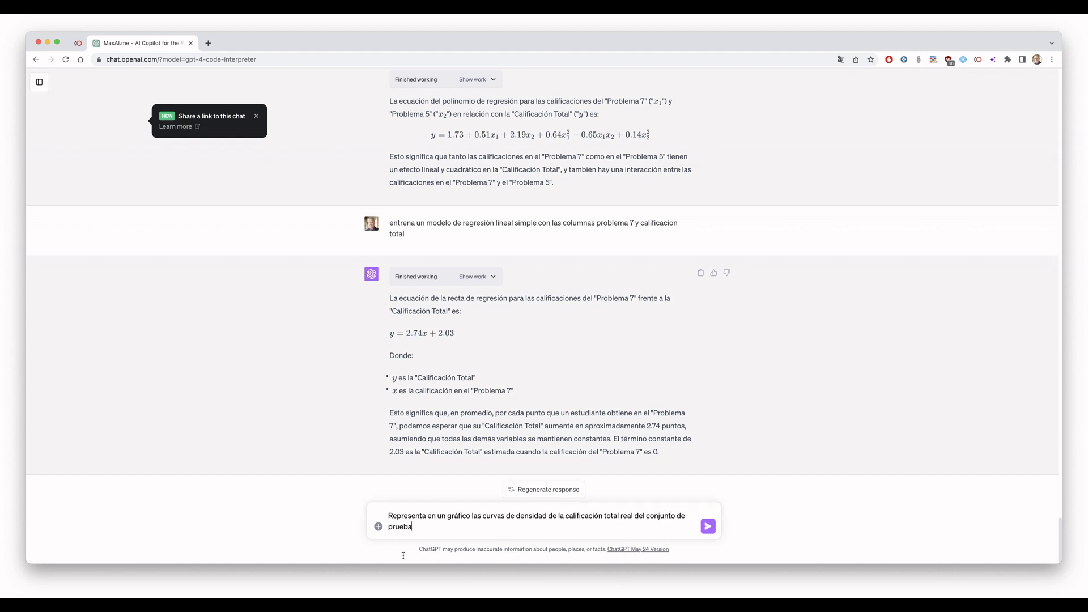
# Step: Complete the prompt with "y la curva de densidad de los valores de la predicción del conjunto de prueba" and send it
pyautogui.write(' y y la')
pyautogui.press('BackSpace')
pyautogui.press('BackSpace')
pyautogui.write('la curva de densidad de los valores de la ')
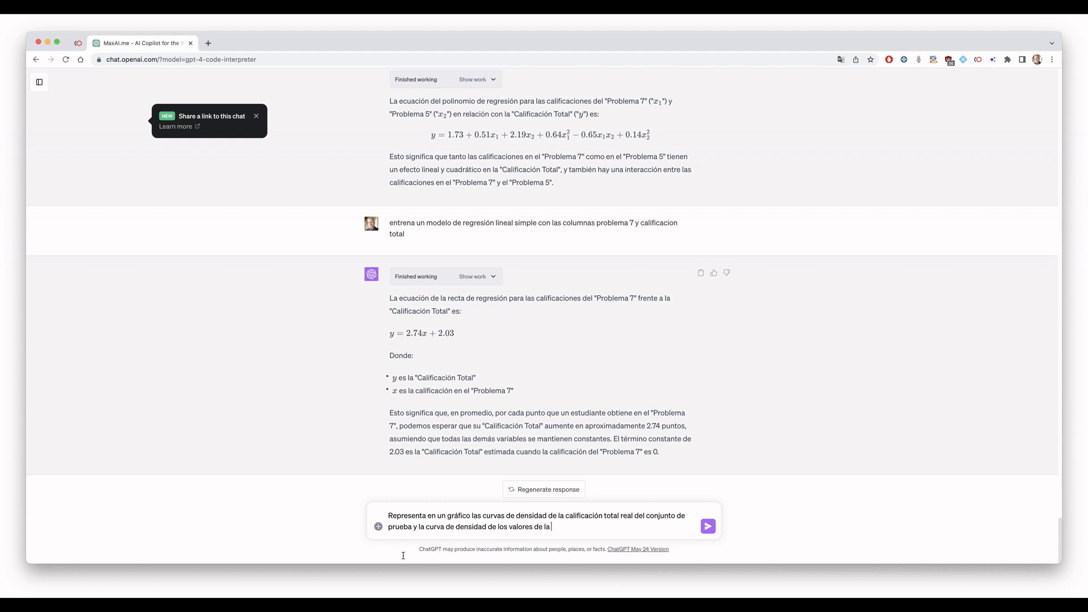
pyautogui.write('predicción del conjunto de prueba')
pyautogui.click(717, 558)
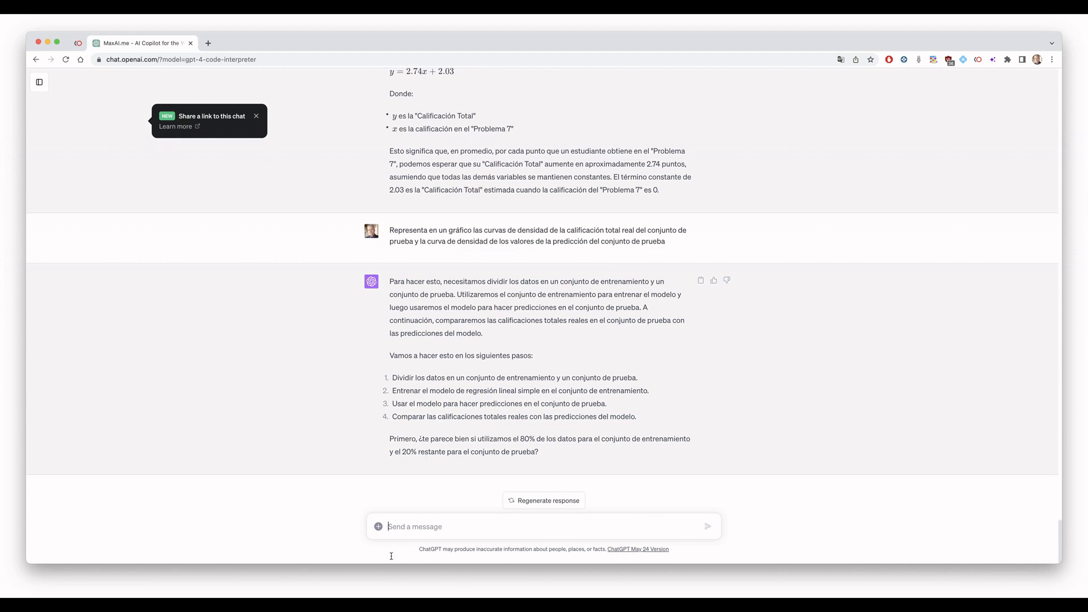
# Step: Reply "si" to accept using 80% of the data for training and 20% for testing
pyautogui.write('si')
pyautogui.press('Return')
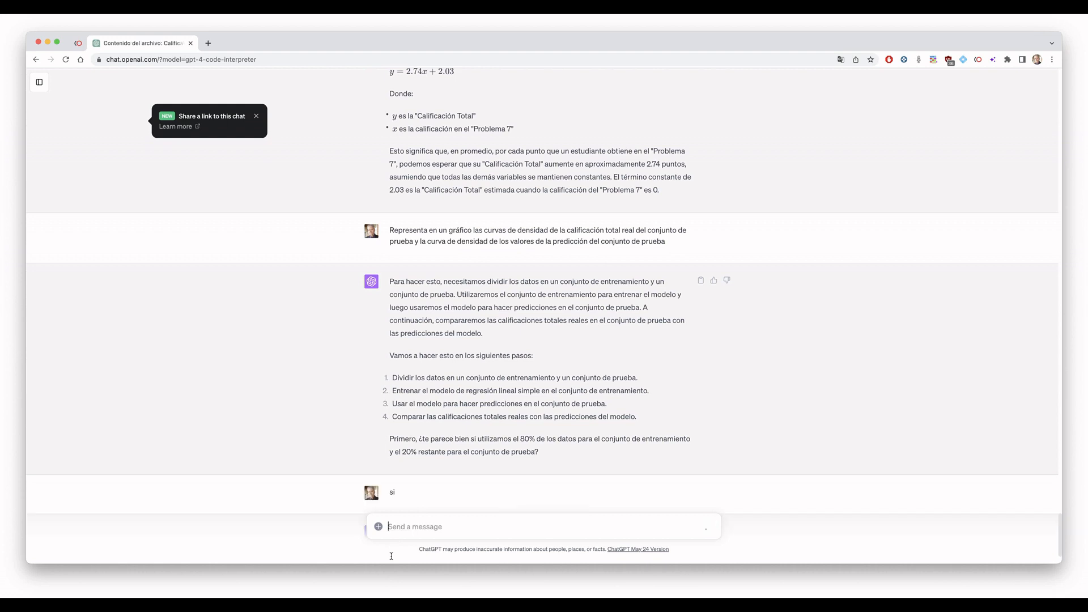
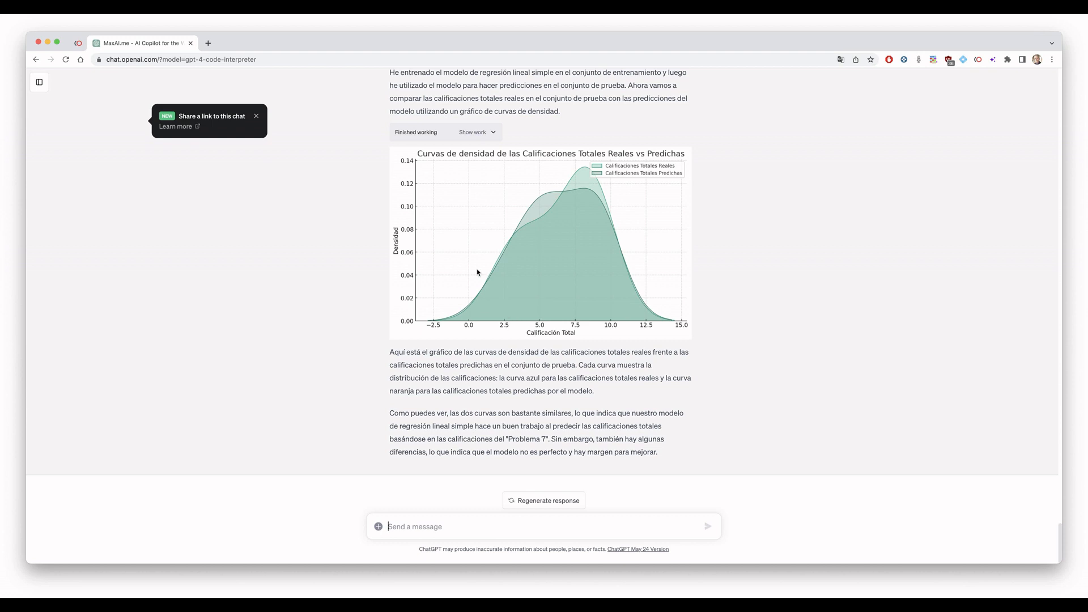
# Step: Examine the density curve plot of real versus predicted grades and review the prompts and linear regression equation that led to it
pyautogui.scroll(2, 476, 273)
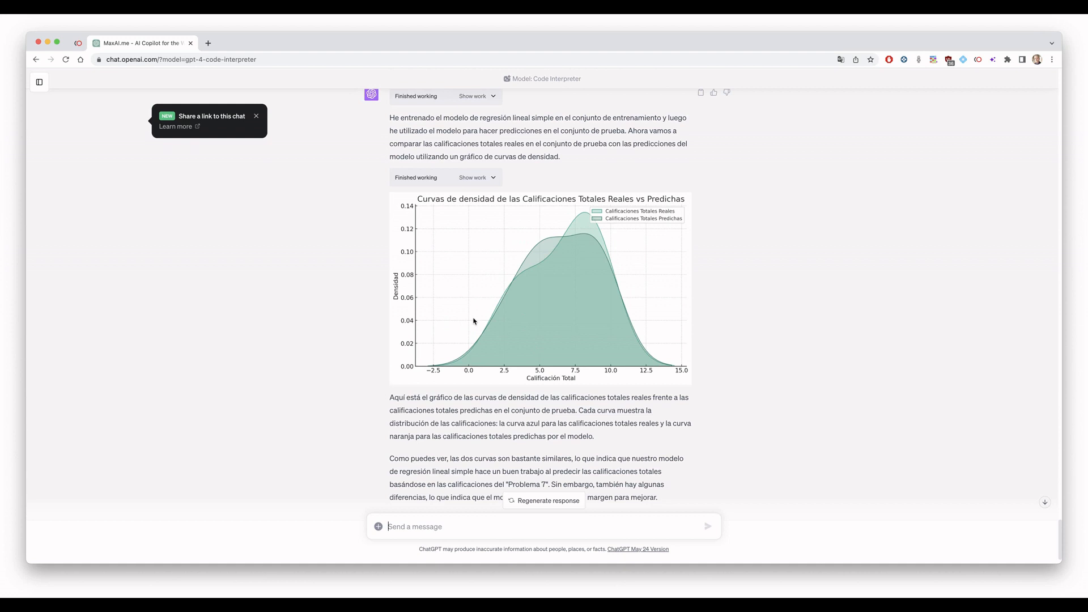
pyautogui.scroll(10, 475, 319)
pyautogui.scroll(5, 475, 321)
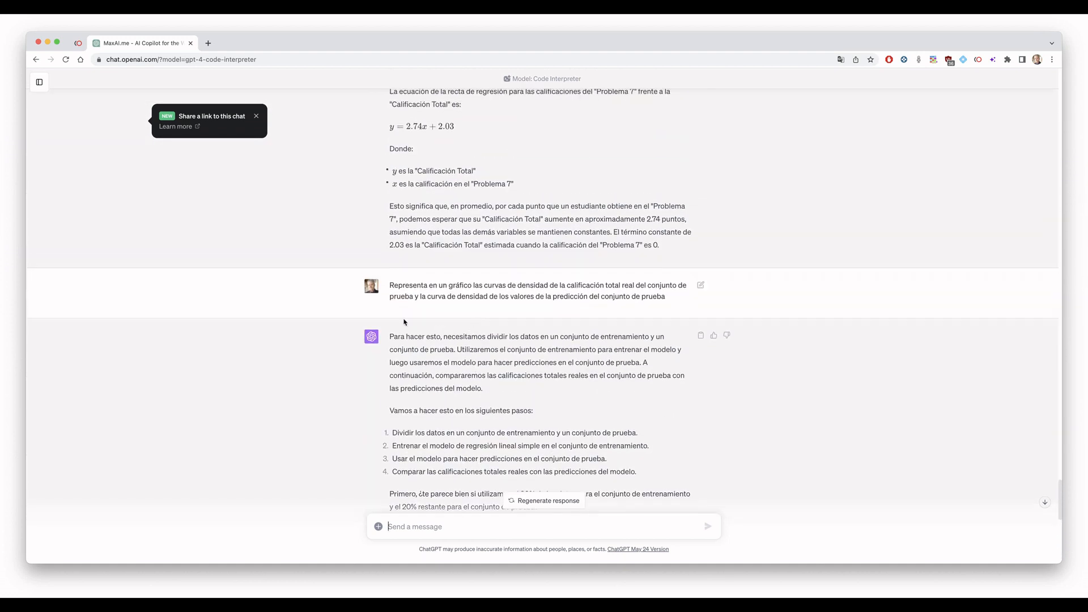
pyautogui.scroll(-1, 401, 302)
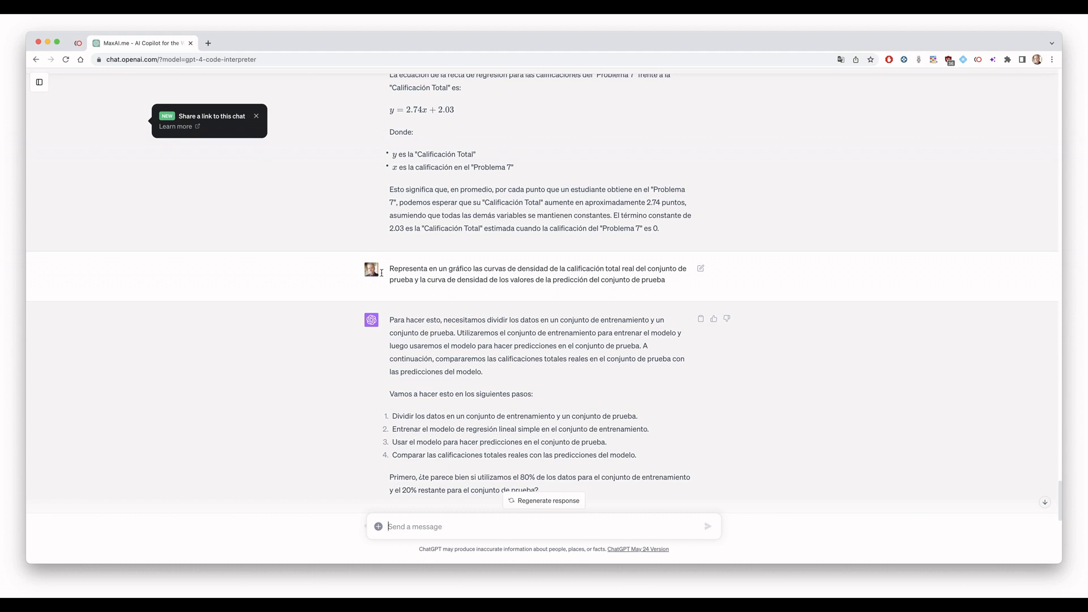
pyautogui.scroll(14, 381, 273)
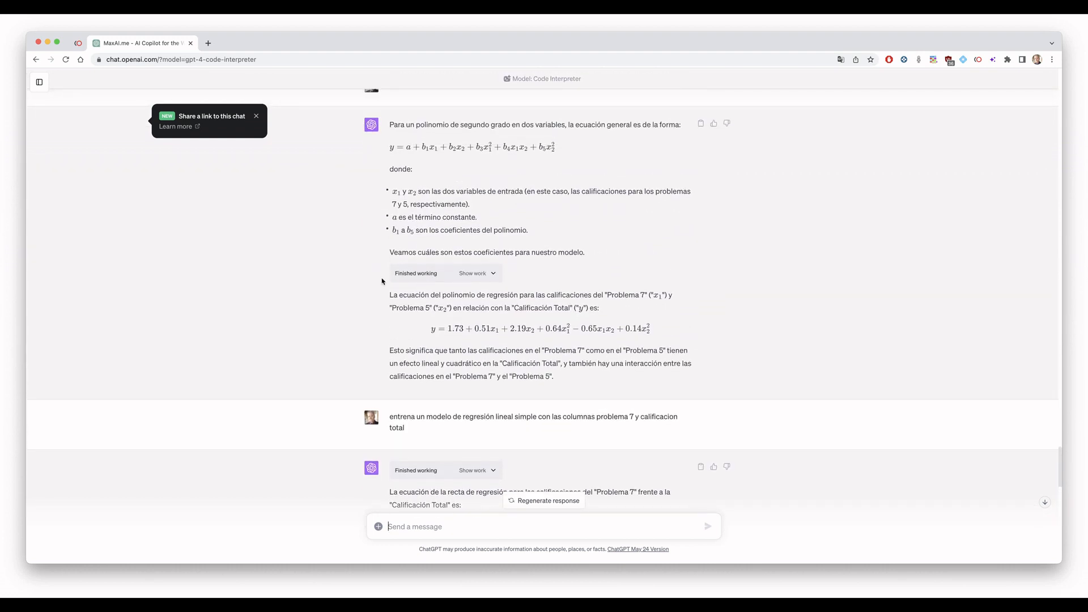
pyautogui.scroll(-3, 382, 281)
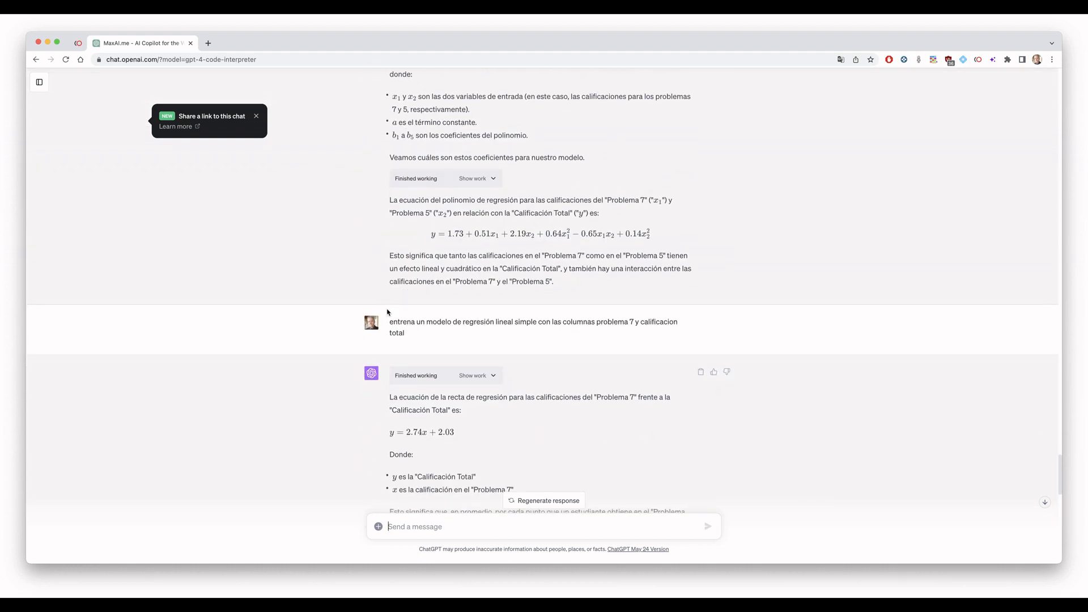
pyautogui.scroll(-19, 387, 311)
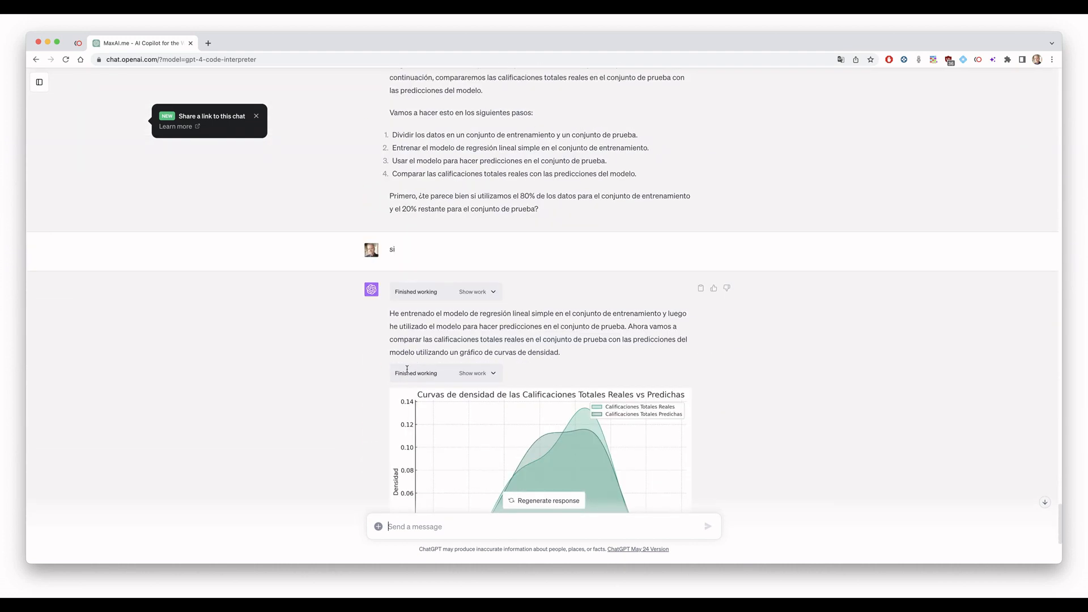
pyautogui.scroll(-8, 406, 369)
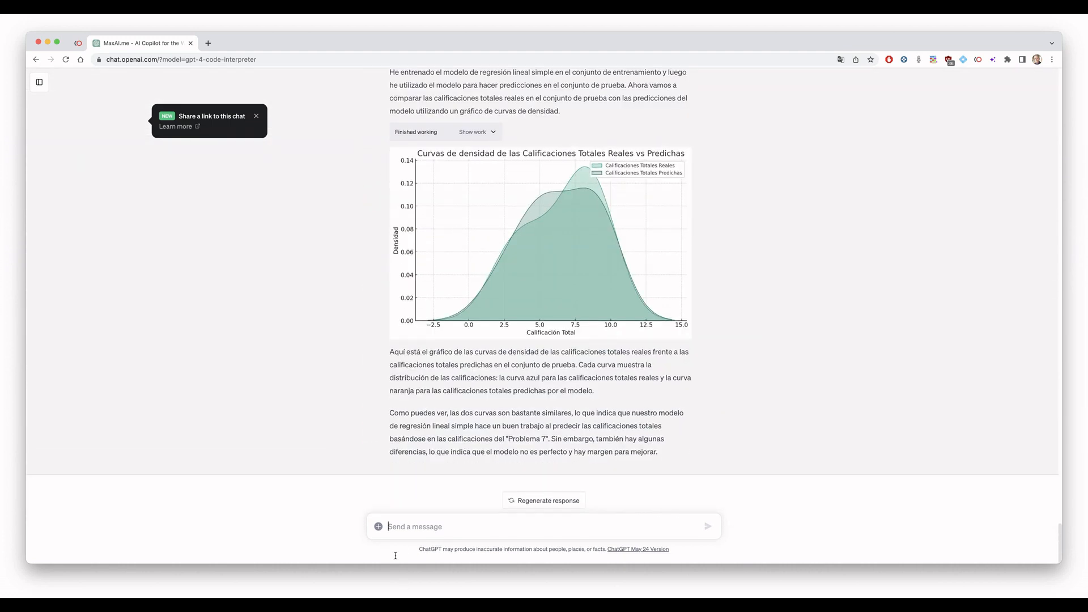
# Step: Send the prompt "calcula el coeficiente de determinación del modelo anterior" for the simple linear regression
pyautogui.write('calcula el coeficiente de determinación')
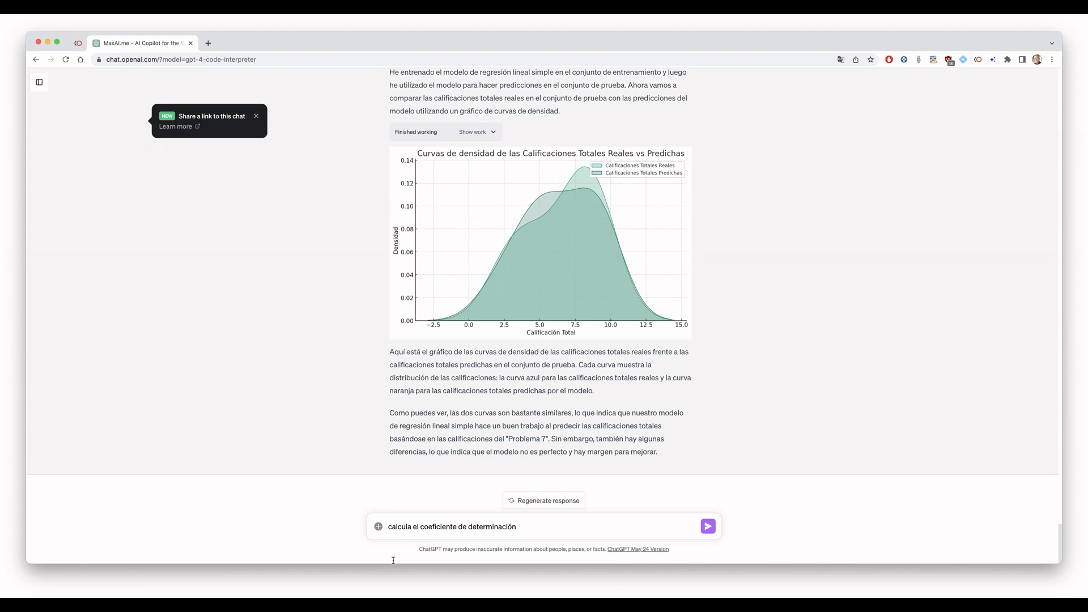
pyautogui.write('del modelo anterior')
pyautogui.press('Return')
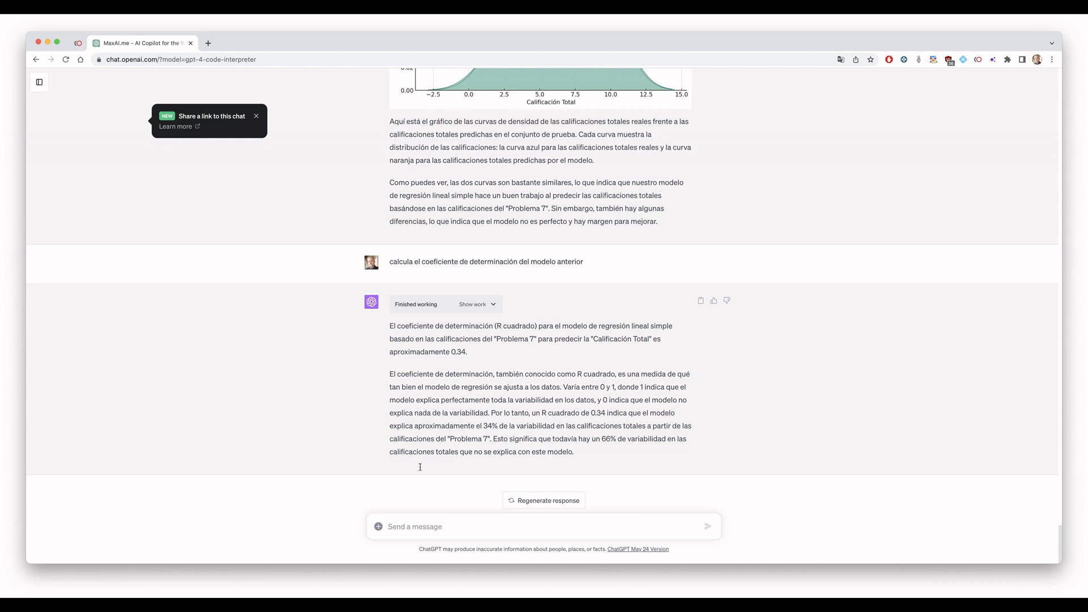
# Step: Write the prompt "construye un modelo de regresión lineal multiple con las variables problema 7, problema 5 y calificación"
pyautogui.click(404, 555)
pyautogui.write('contruye un model de regresi')
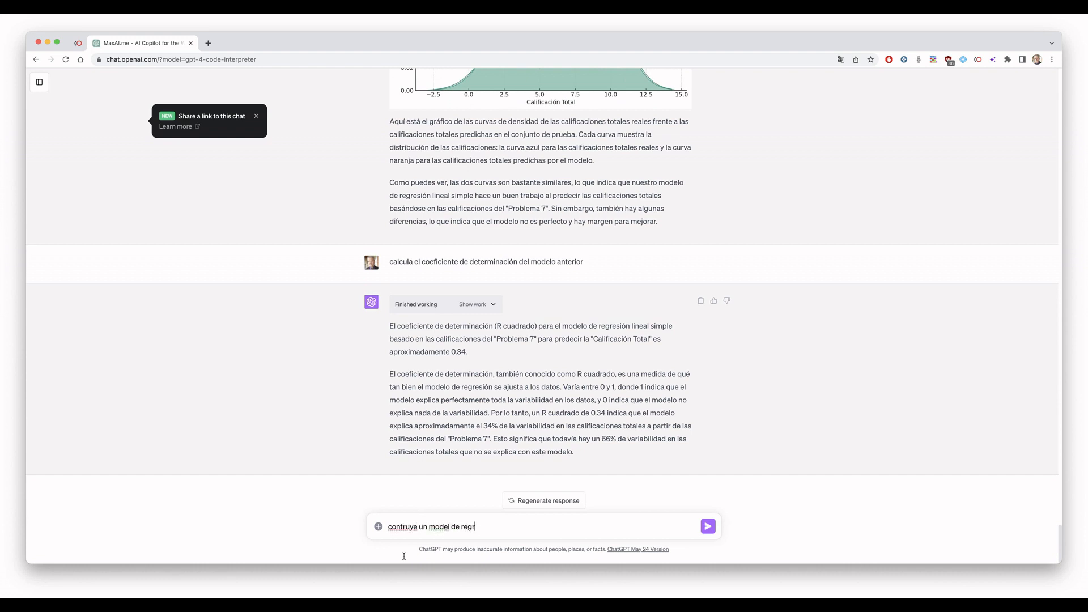
pyautogui.write('ón multi')
pyautogui.write('on las ')
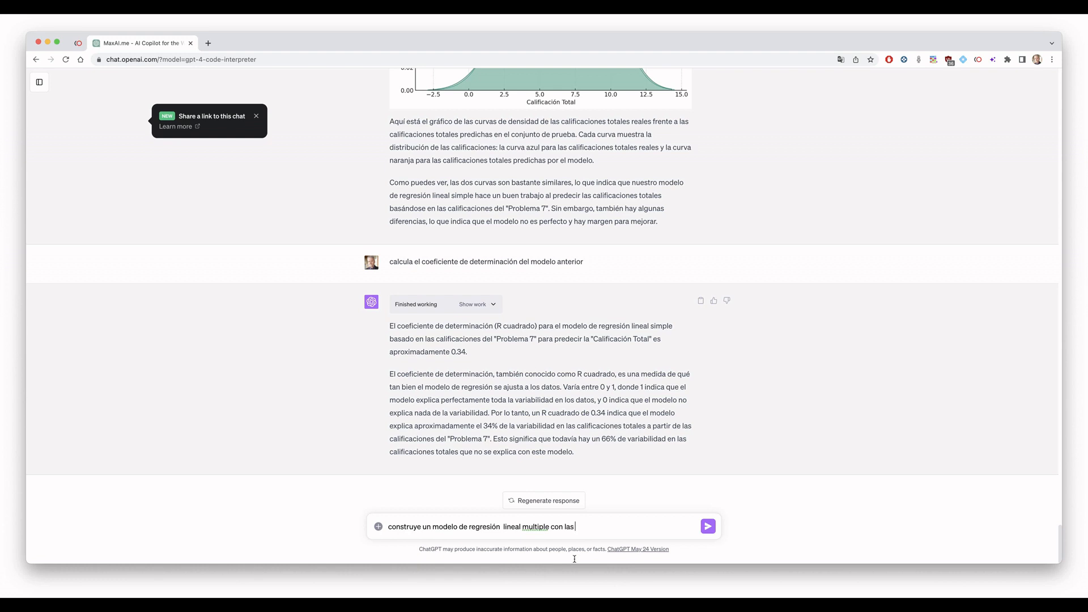
pyautogui.write('variables problema')
pyautogui.press('BackSpace')
pyautogui.write('7, problema 5 y calificación')
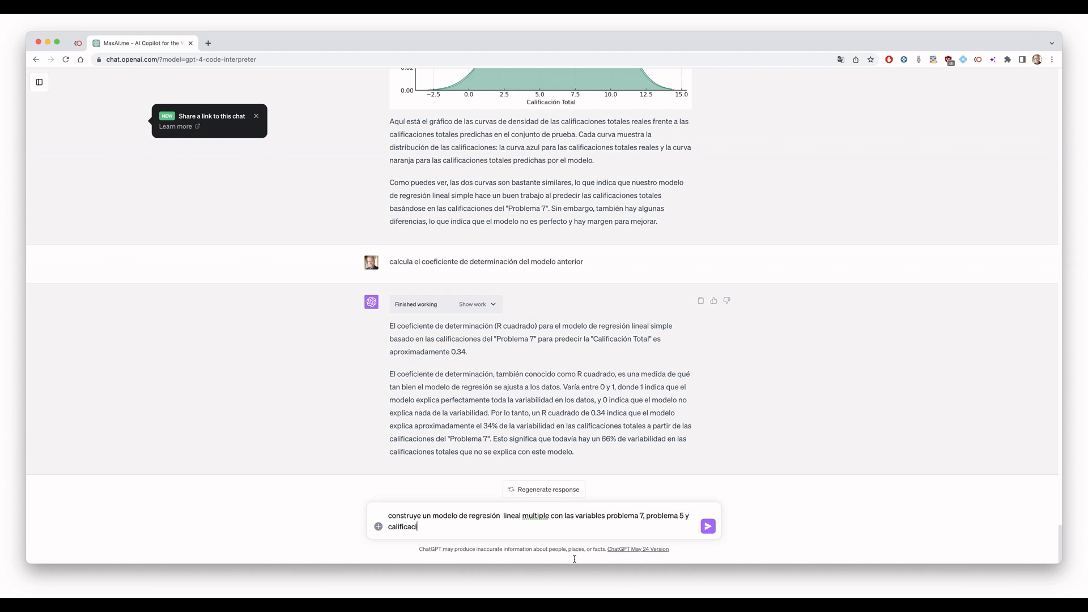
# Step: Extend the prompt with "total, representa en un gráfico" plus the earlier wording about real and predicted test-set density curves, and send it
pyautogui.write(' total, representa en un d')
pyautogui.press('BackSpace')
pyautogui.press('BackSpace')
pyautogui.write('gráfico')
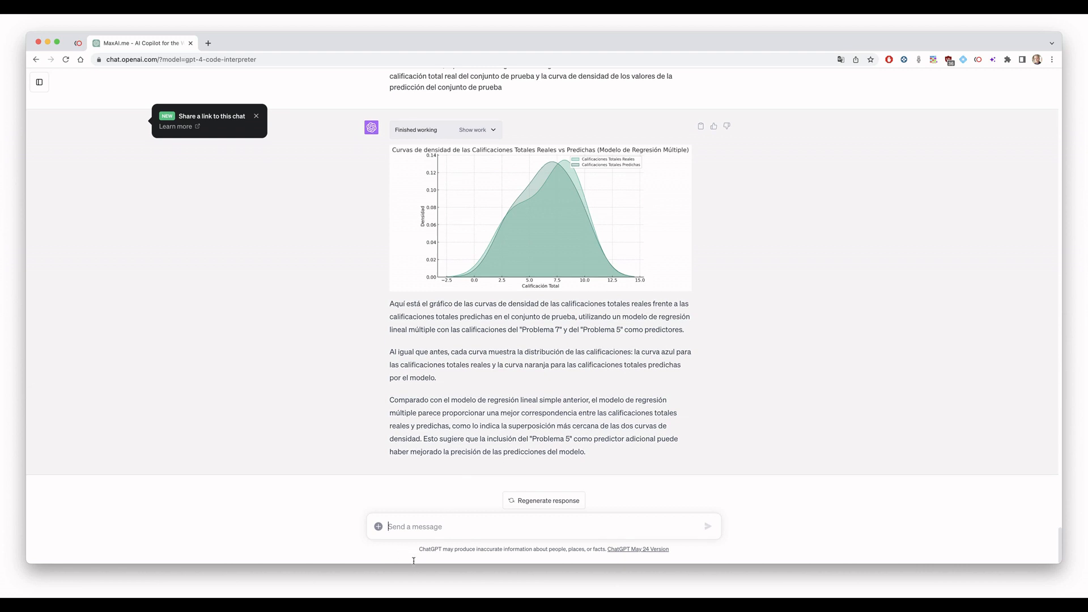
# Step: Ask for the multiple regression's fit by sending "calcula el coeficiente de determinación del modelo anterior"
pyautogui.write('calcula el coeficiente de determinaci')
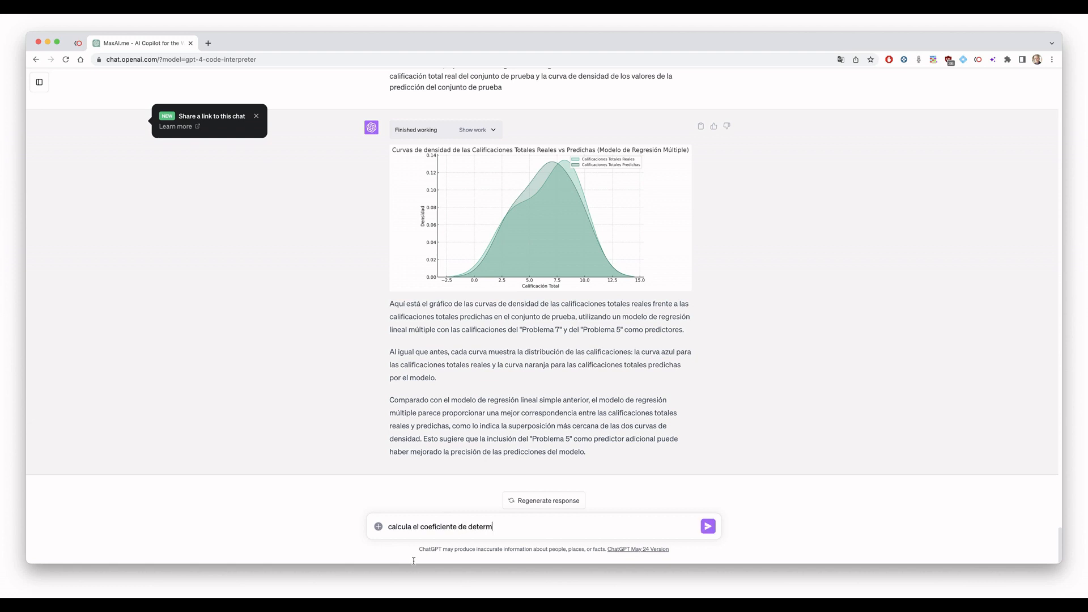
pyautogui.write('ón del modeo anterior')
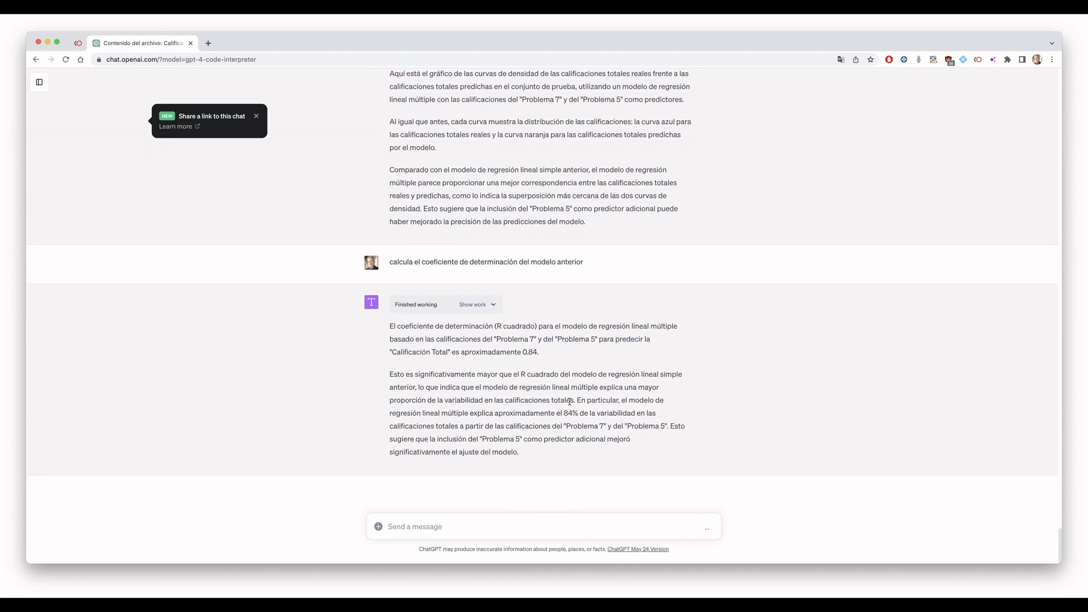
pyautogui.scroll(-2, 569, 405)
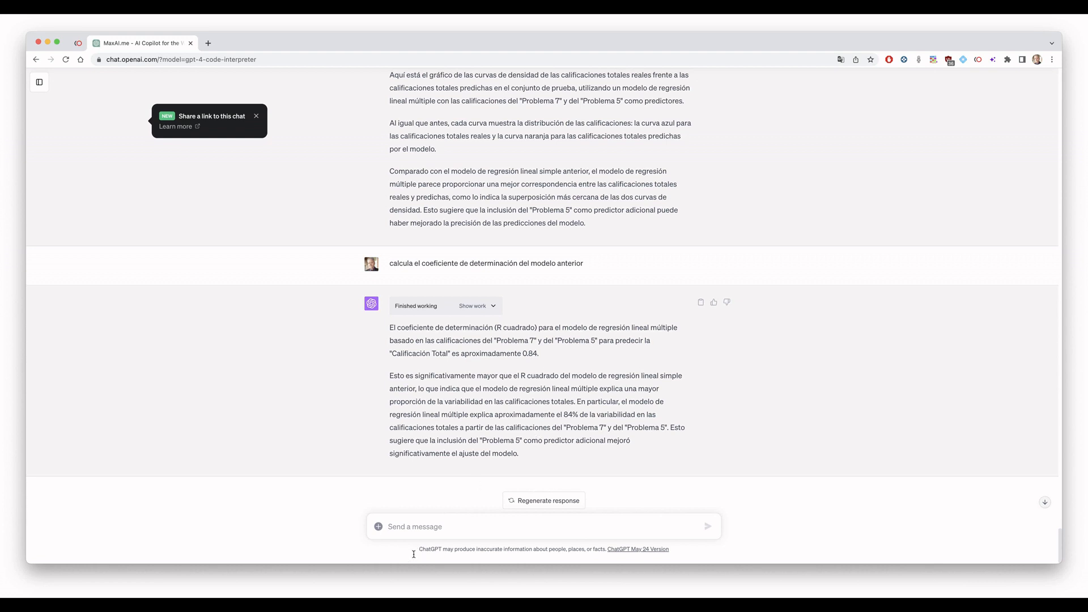
# Step: Write the prompt "utilizando este ultimo modelo, me puedes decir cual es la prediccion de calificacion total de"
pyautogui.write('Utilizan')
pyautogui.write('do este')
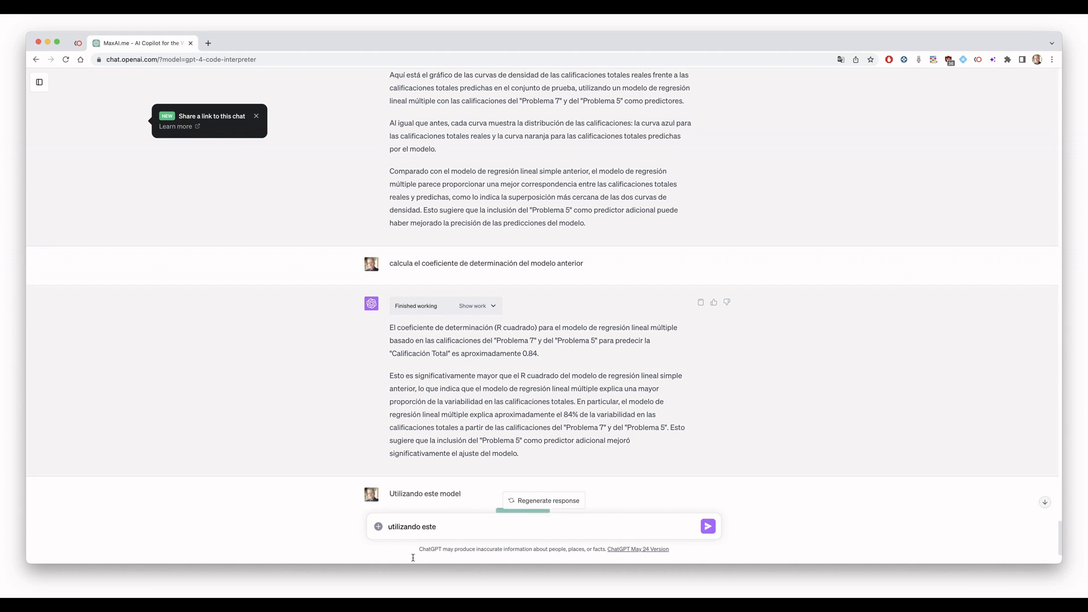
pyautogui.write(' ultimo modelo, me d puedes decir cual es la c')
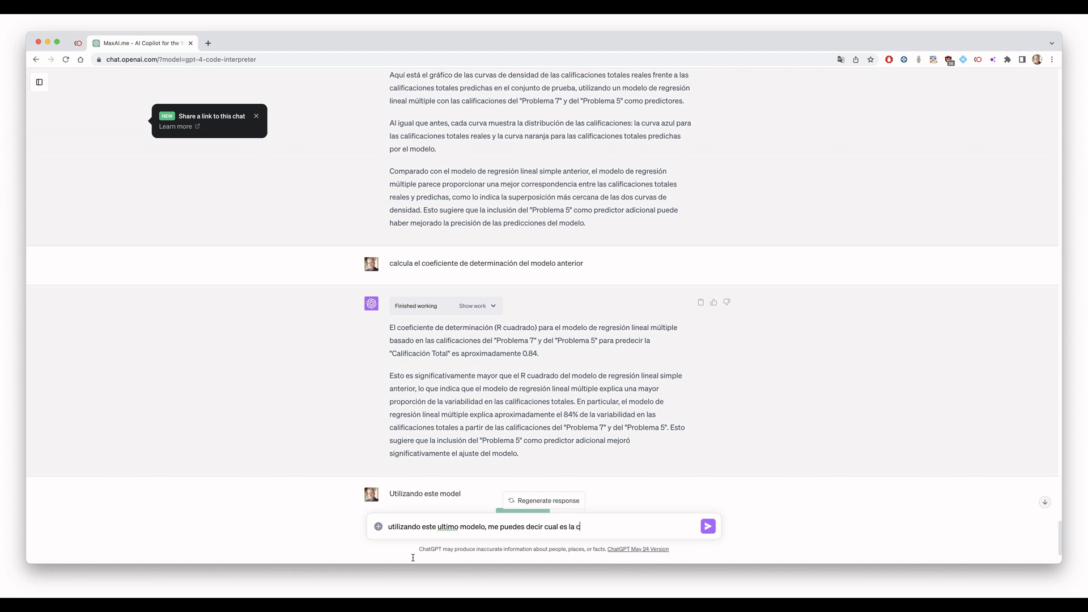
pyautogui.write('alifa')
pyautogui.press('BackSpace')
pyautogui.press('BackSpace')
pyautogui.press('BackSpace')
pyautogui.write('prediccion de calificacion total de u')
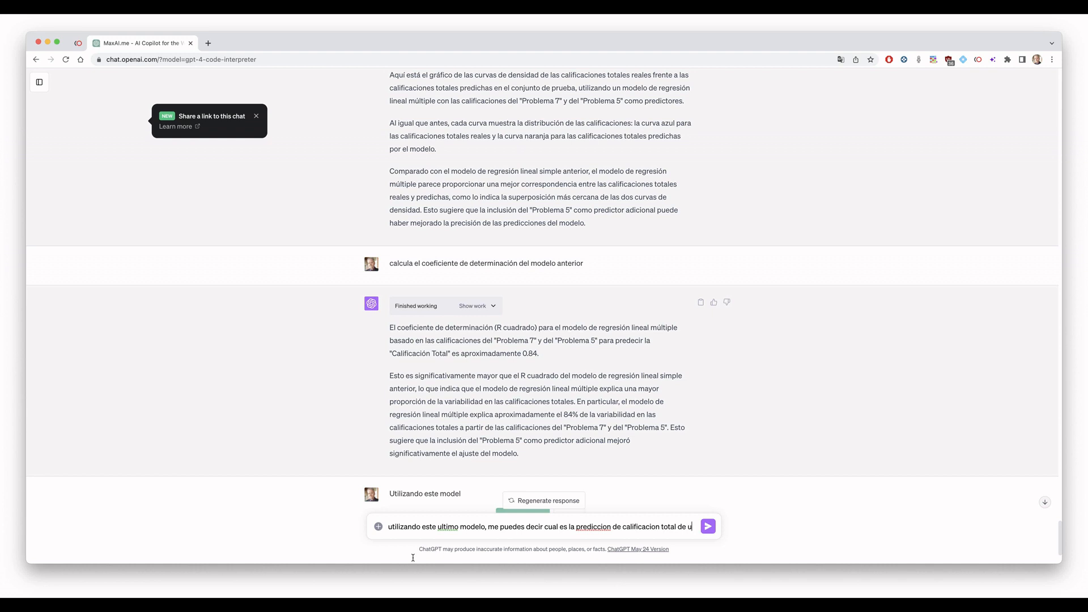
# Step: Finish the prompt with "un estudiante que ha obtenido una puntuación de 2 en problema 7, y una puntuación de 2,5 en el problema 5?" and send it
pyautogui.write('n estudi')
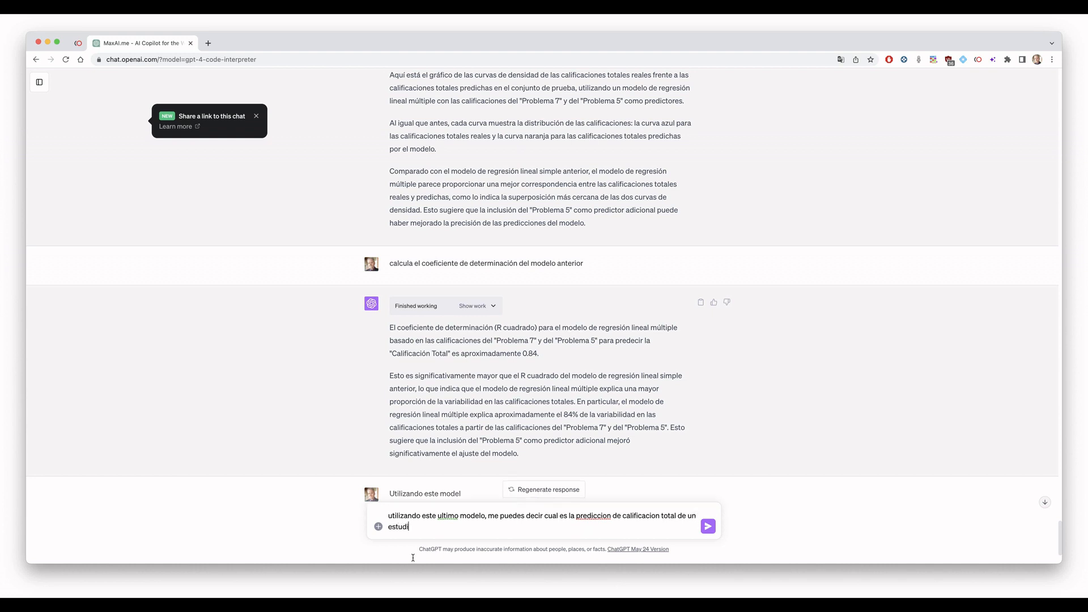
pyautogui.write('ante que ha obt')
pyautogui.write('enido')
pyautogui.write(' una puntua')
pyautogui.write('ci´')
pyautogui.write('n')
pyautogui.write(' de')
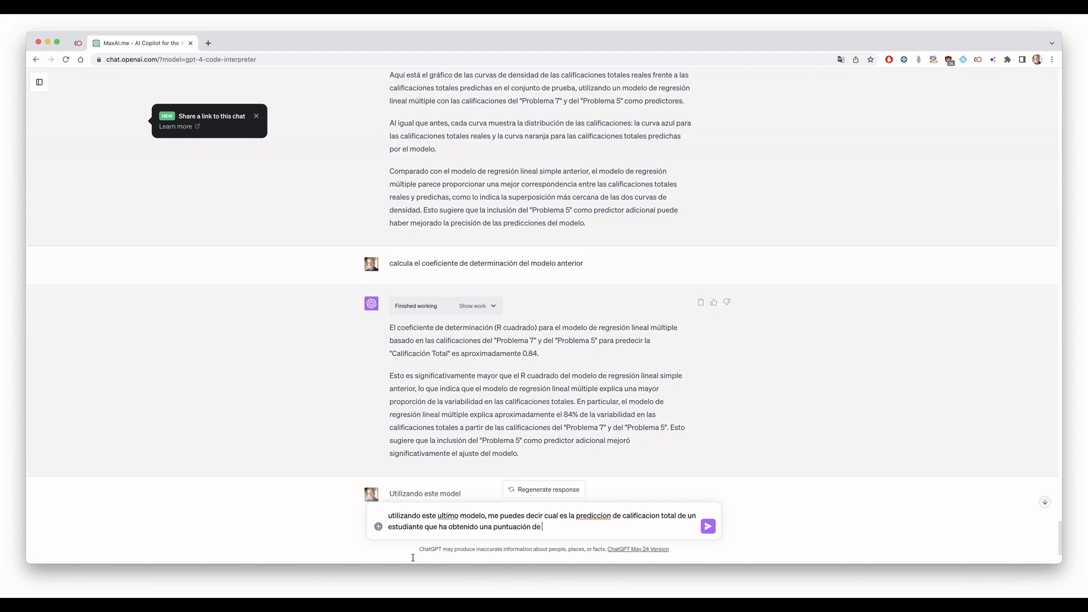
pyautogui.write('2 en problema')
pyautogui.write('7, y una puntuación de ')
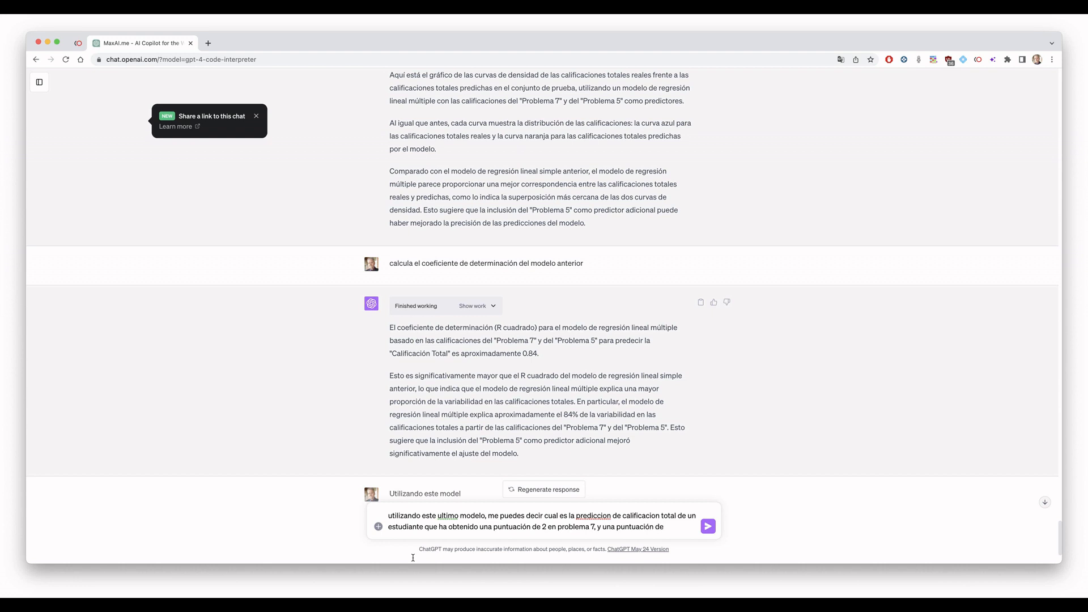
pyautogui.write('2,5 en el problema 5')
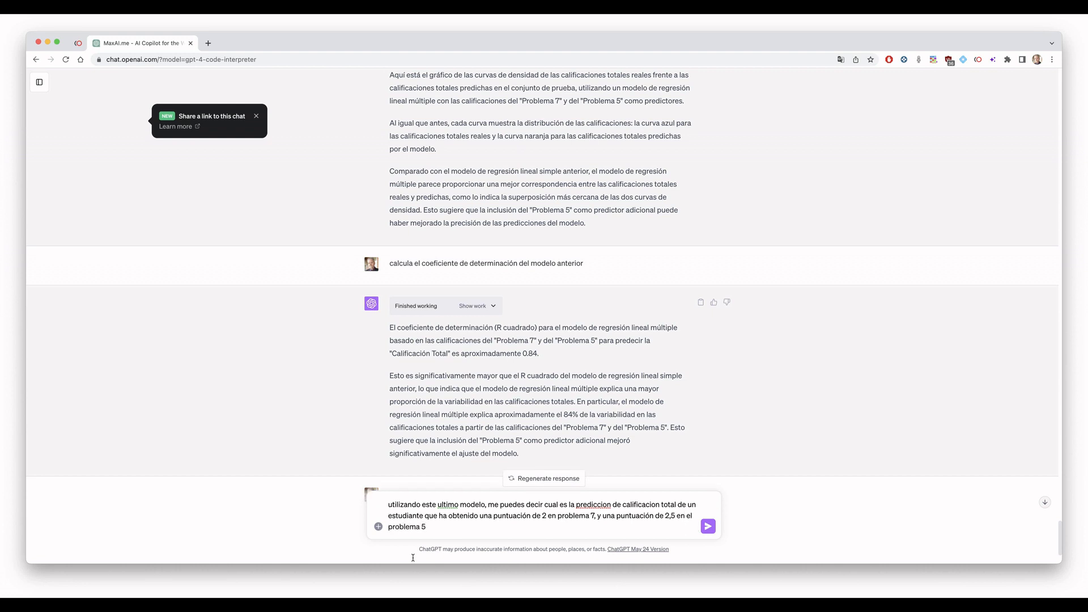
pyautogui.write('?')
pyautogui.click(708, 527)
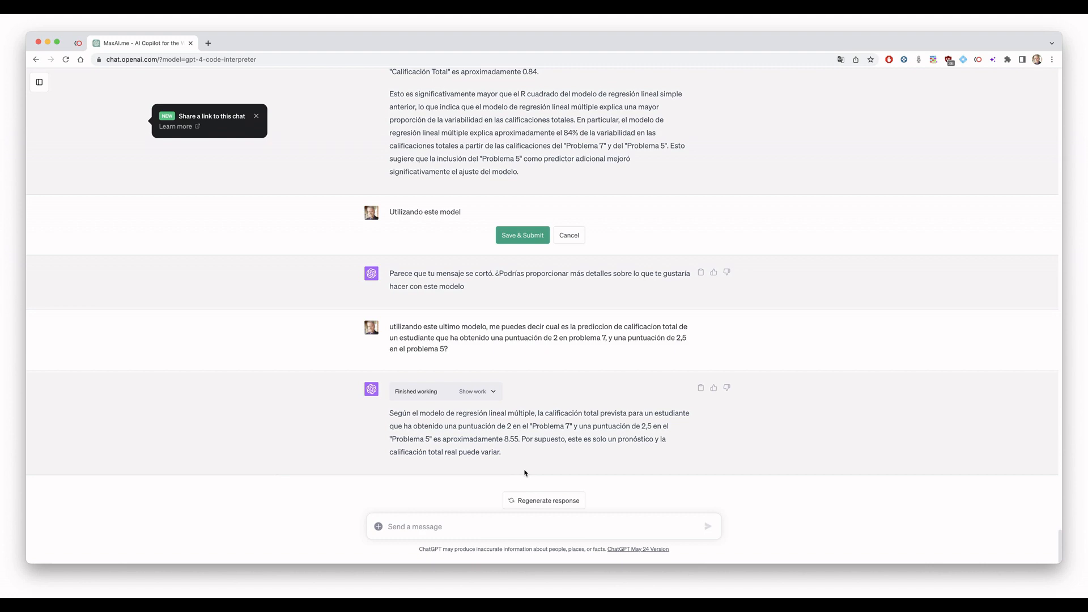
# Step: Review the density plots of the multiple and simple regression models in the conversation
pyautogui.scroll(15, 525, 472)
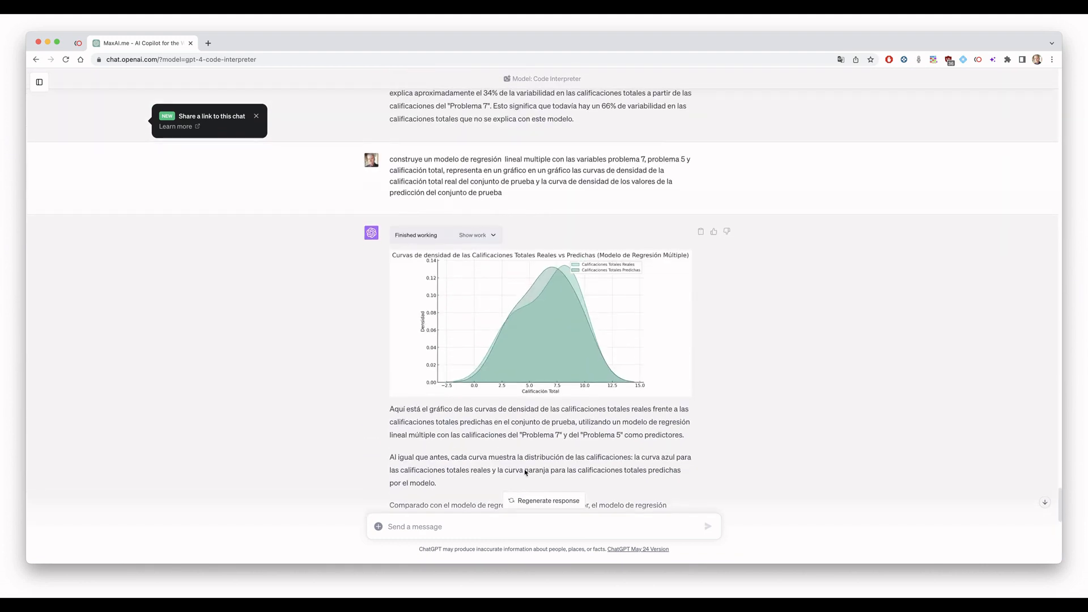
pyautogui.scroll(6, 524, 470)
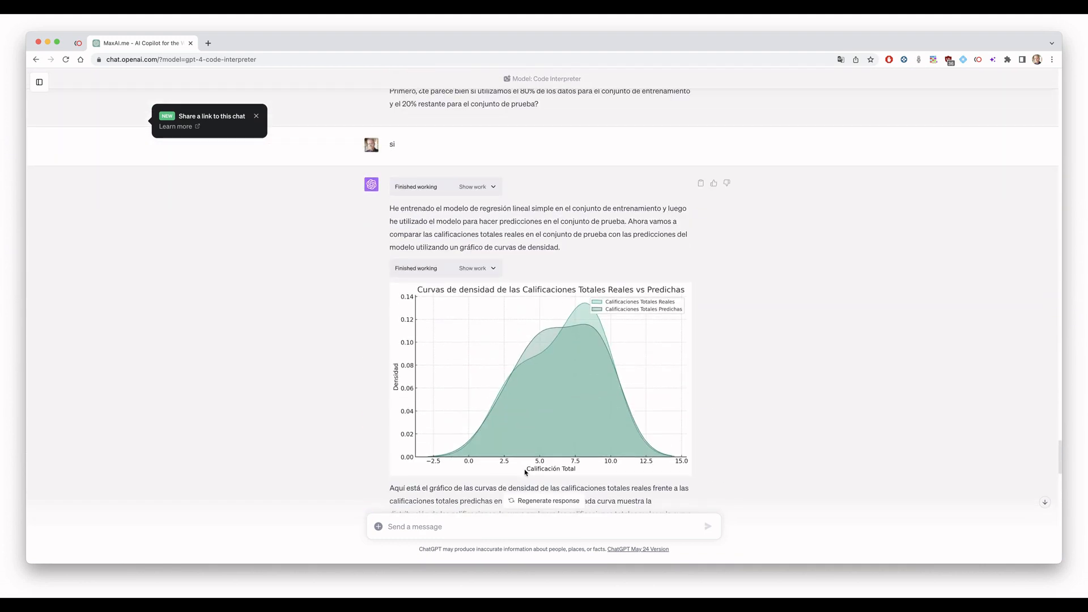